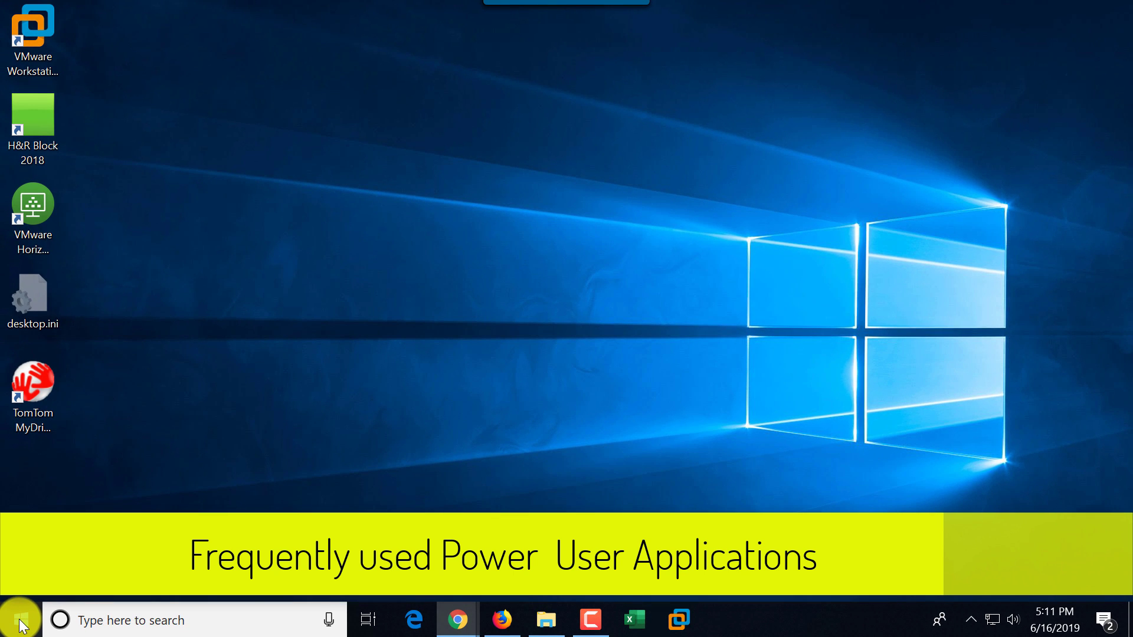
Open Windows Settings from the Start power user menu and close its window
right_click(21, 620)
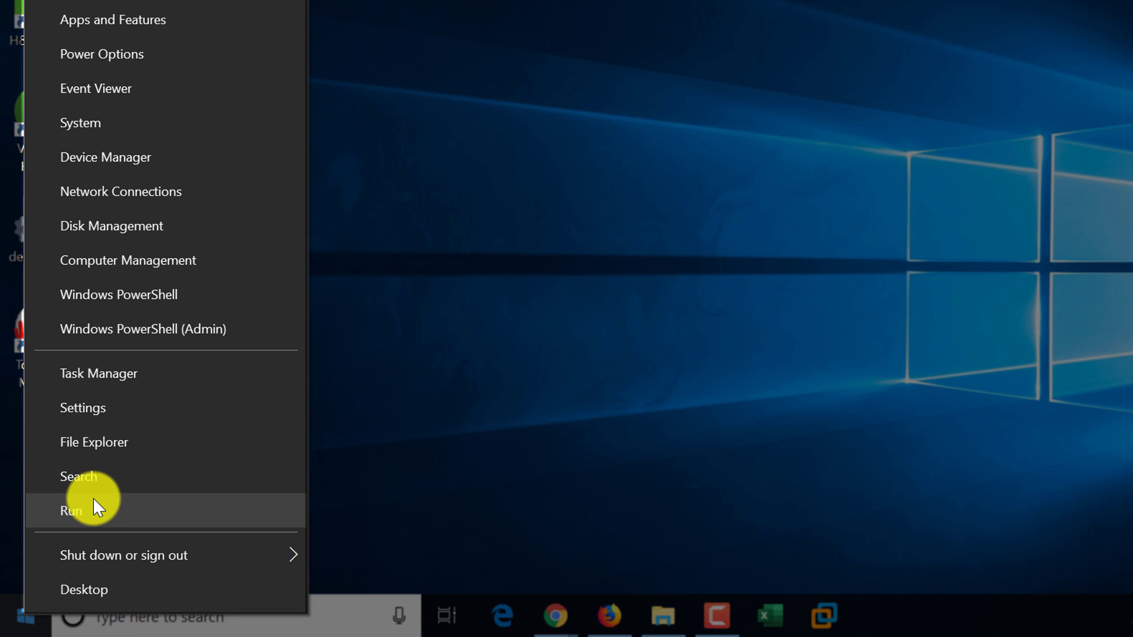
left_click(104, 557)
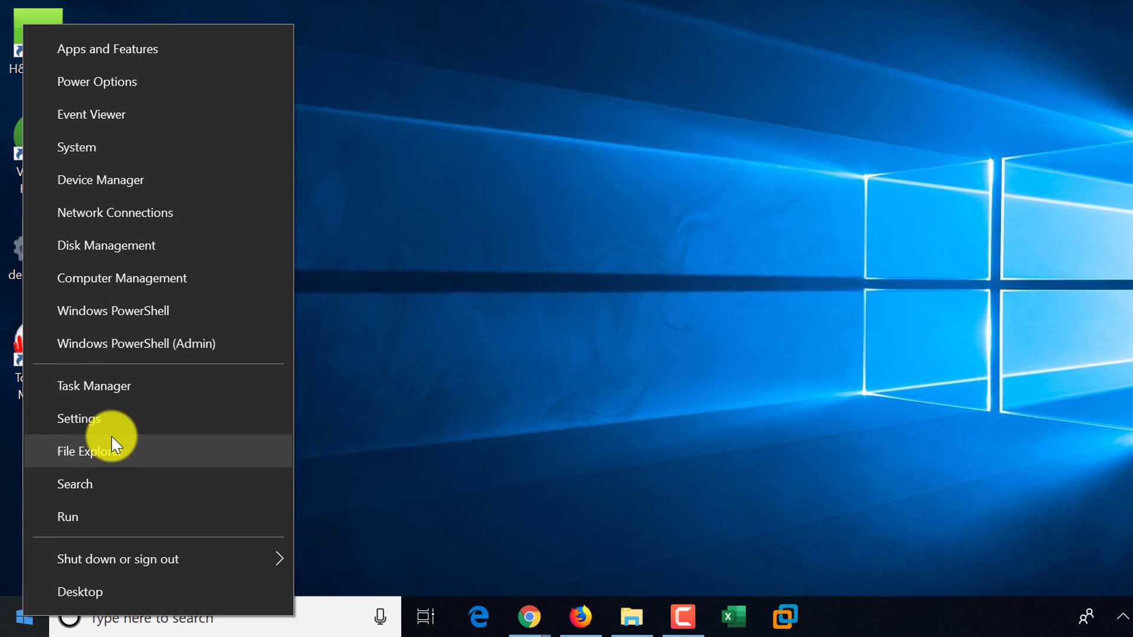
left_click(94, 408)
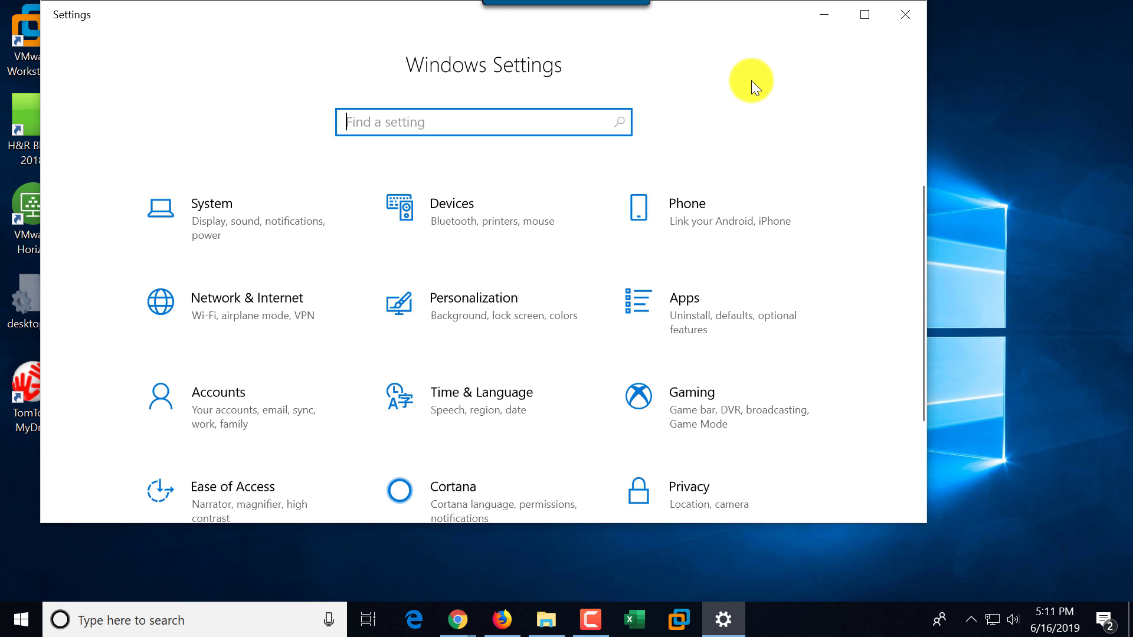
left_click(910, 13)
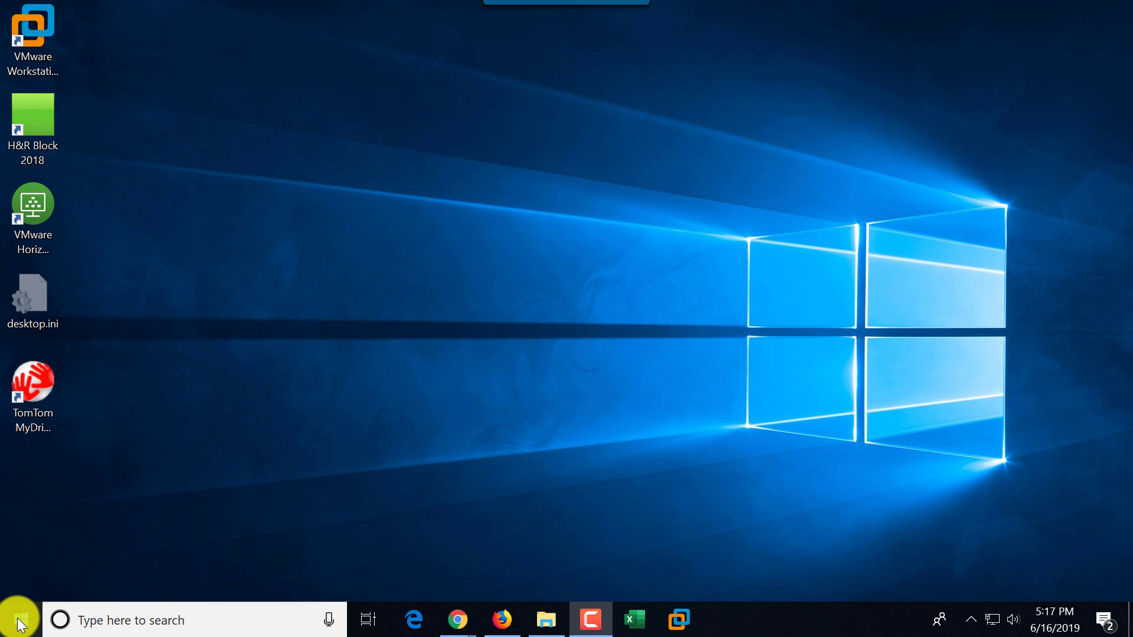
Resize the Calendar tile in the Start menu to Small
left_click(21, 624)
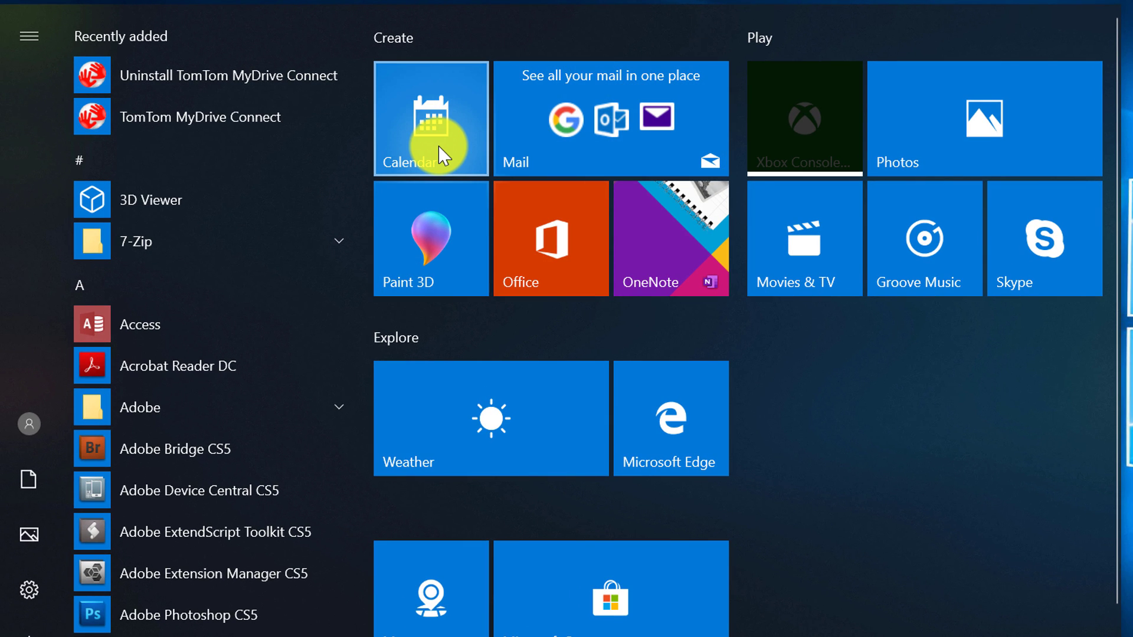
right_click(417, 121)
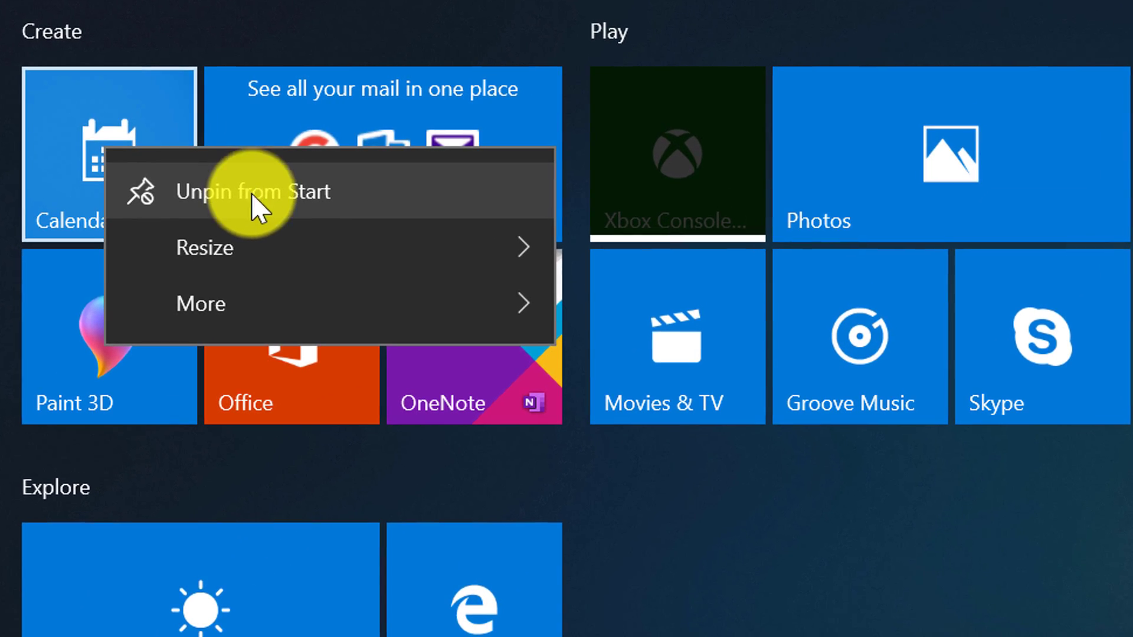
left_click(361, 235)
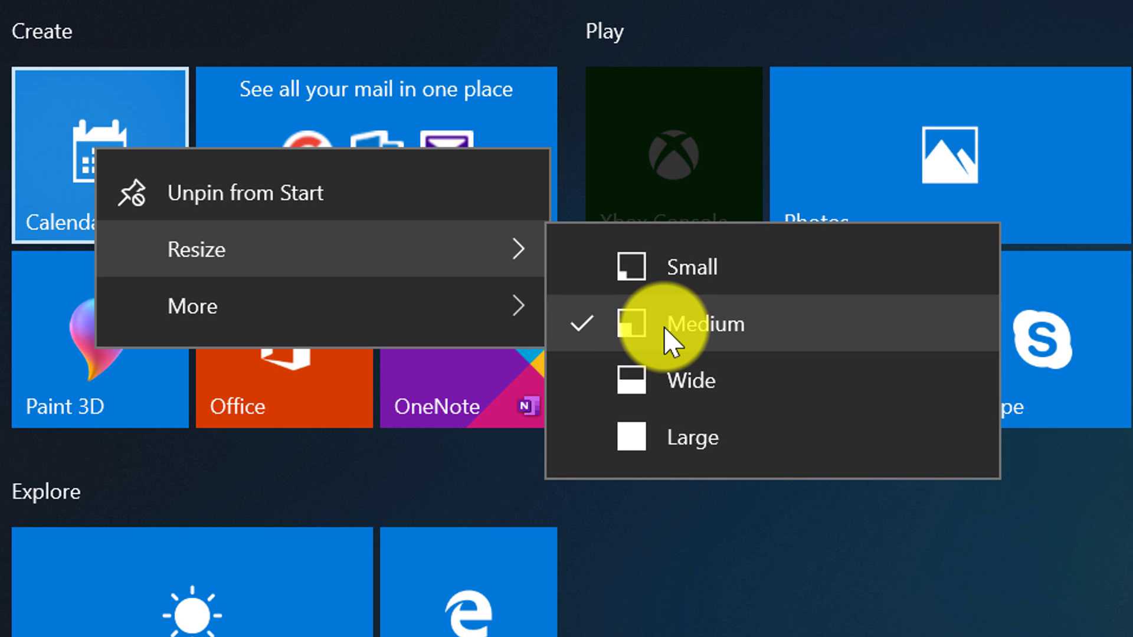
left_click(668, 274)
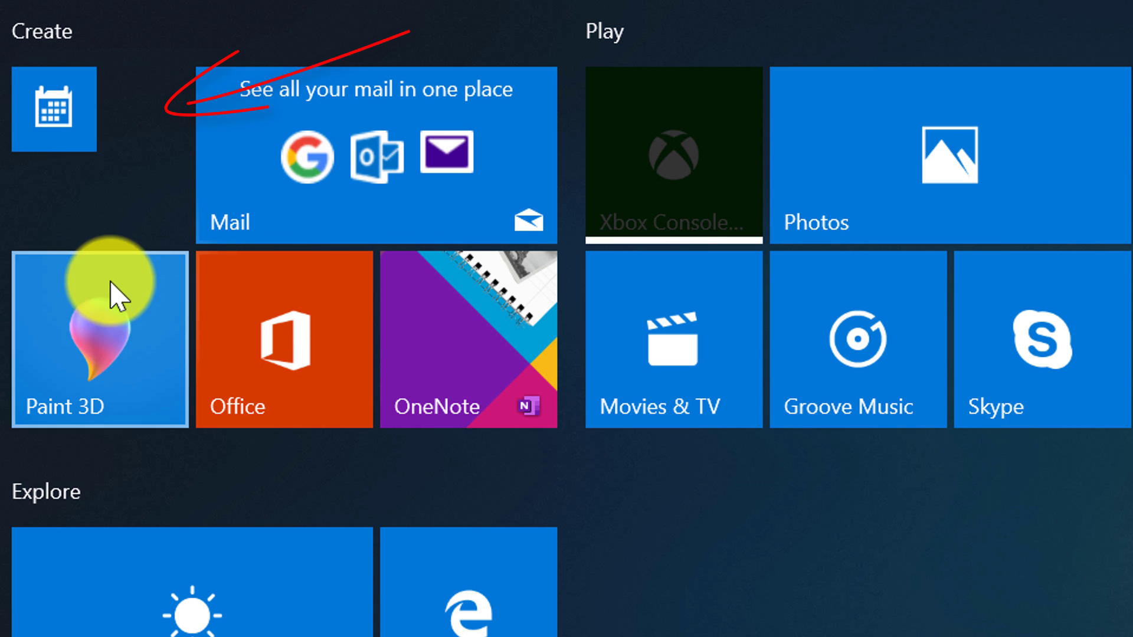
Resize the Calendar tile to Wide
right_click(74, 131)
mouse_move(188, 221)
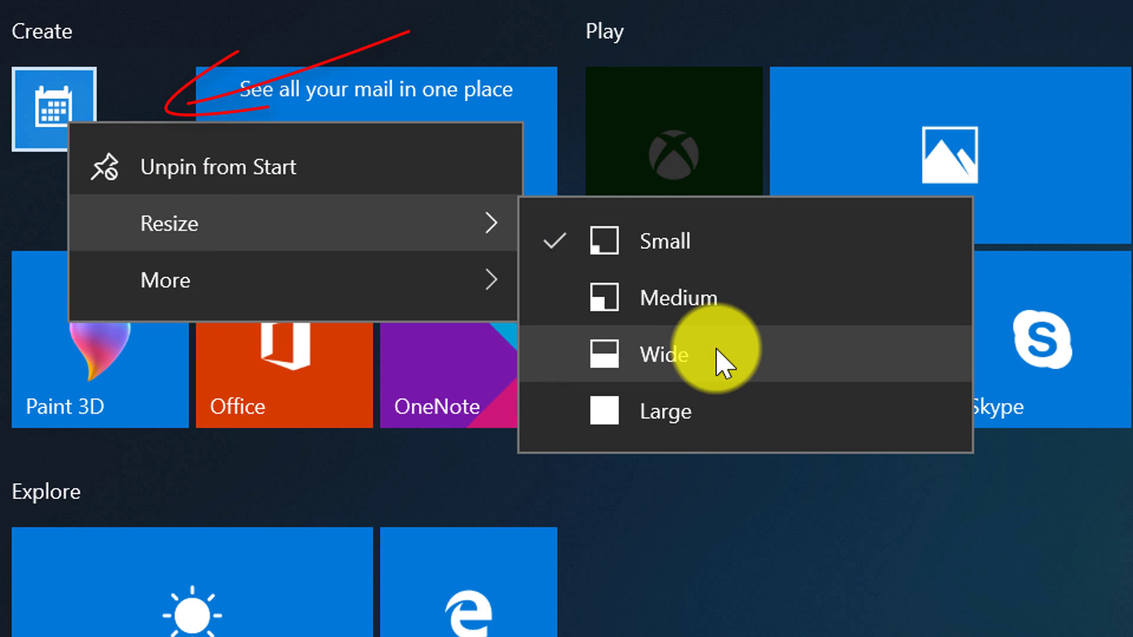
left_click(714, 368)
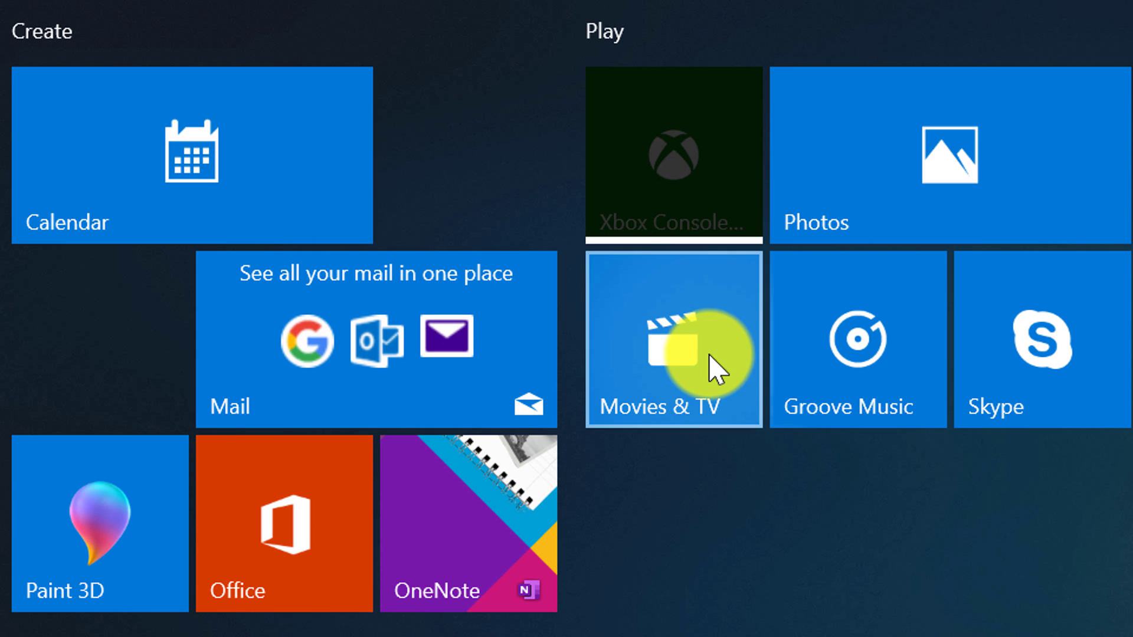
Resize the Calendar tile to Large
right_click(150, 206)
mouse_move(206, 302)
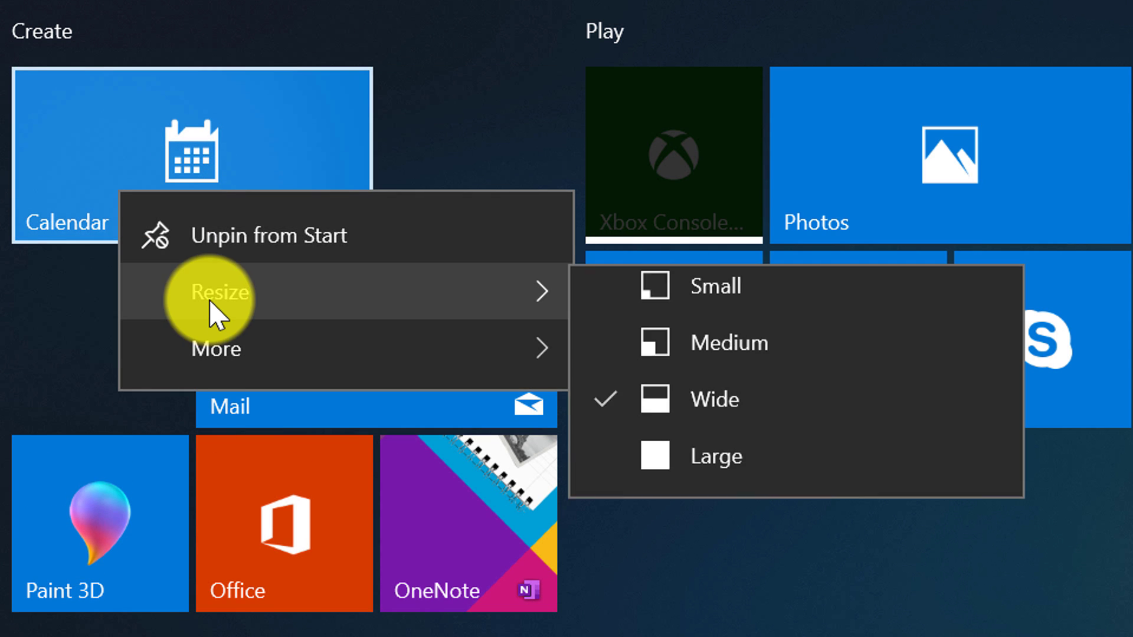
left_click(784, 479)
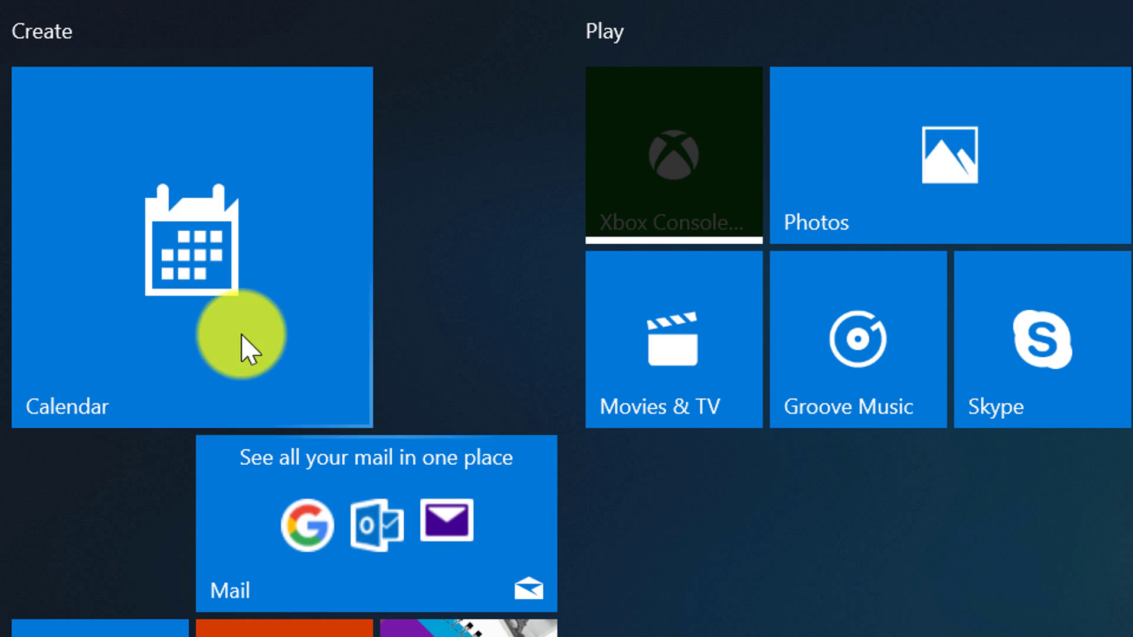
Resize the Calendar tile to Medium and move the Mail tile up beside it in the Create group
right_click(239, 267)
mouse_move(394, 361)
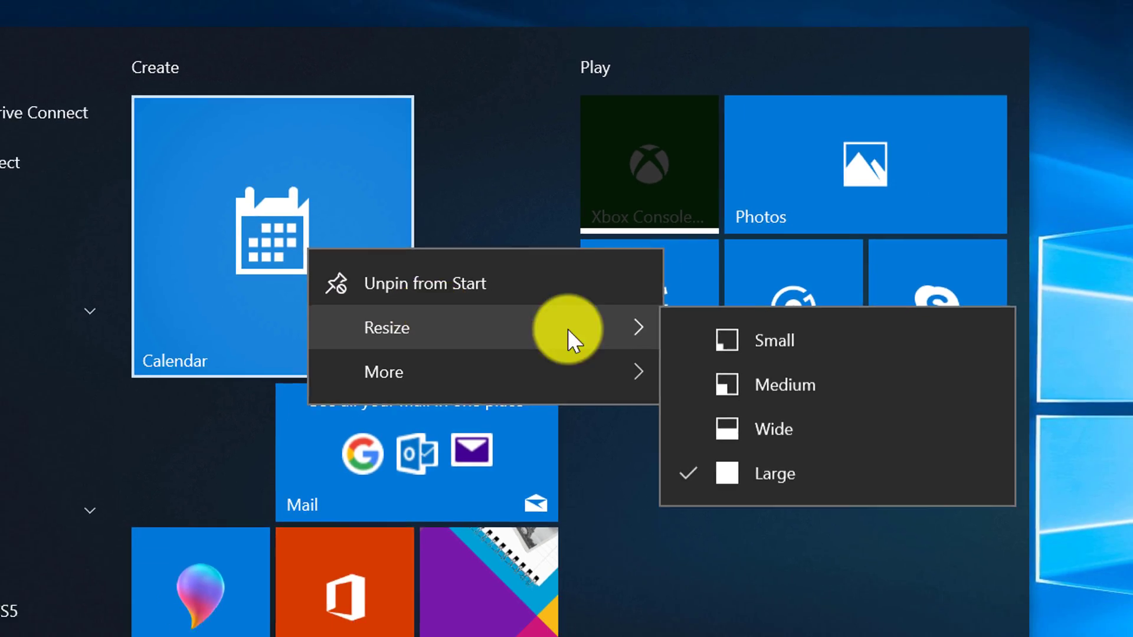
left_click(804, 432)
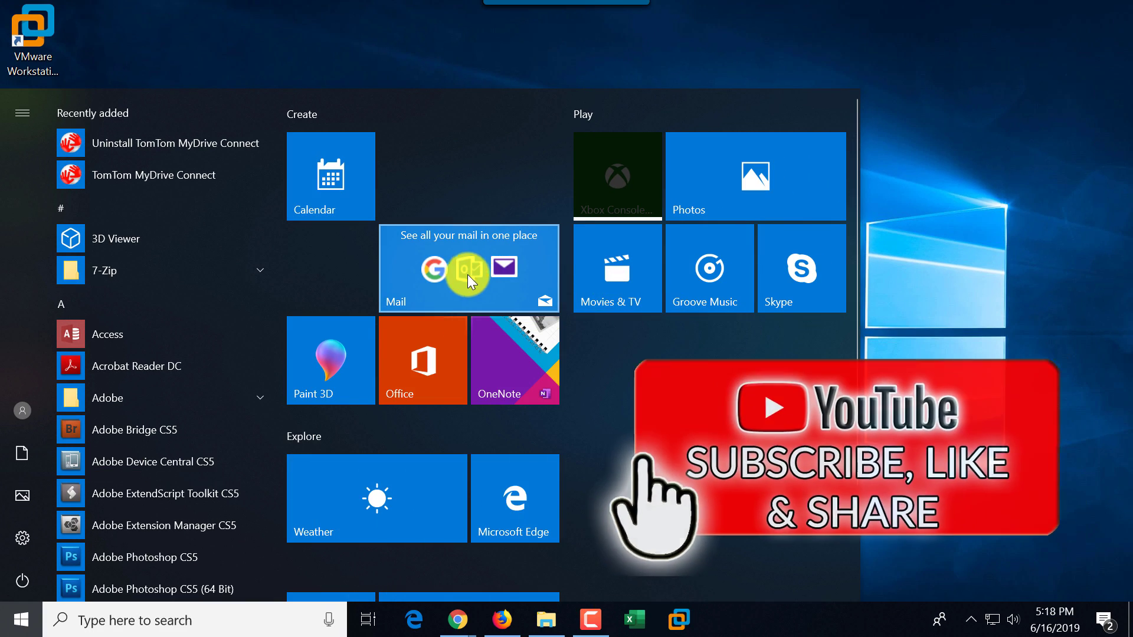
left_click_drag(347, 215, 346, 294)
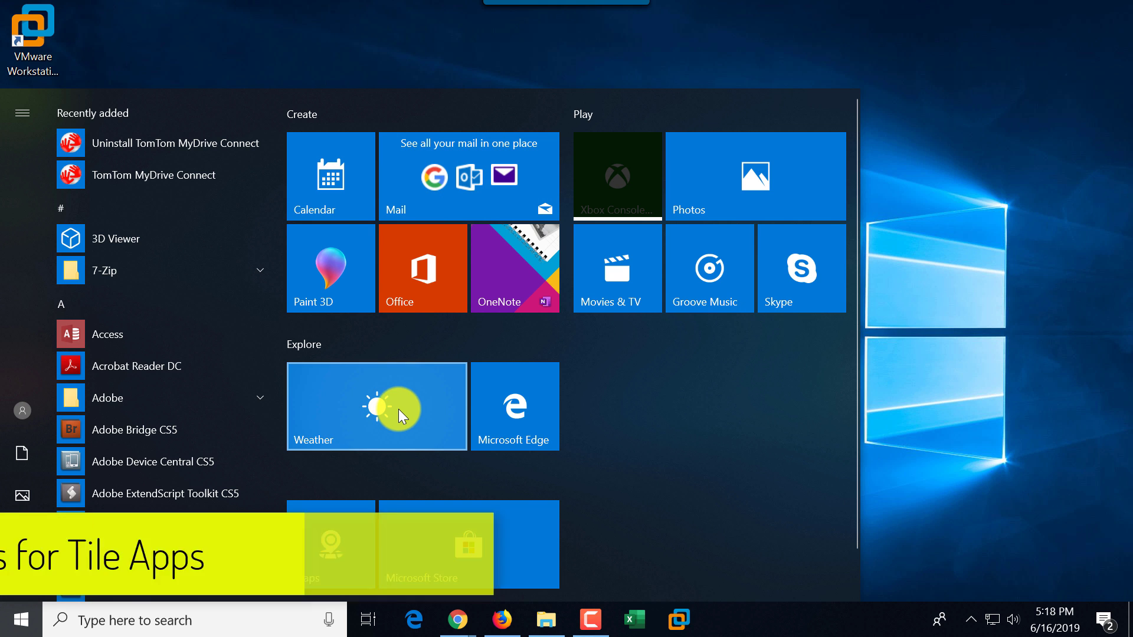
Show the available options for the Weather tile in the Explore group
right_click(399, 409)
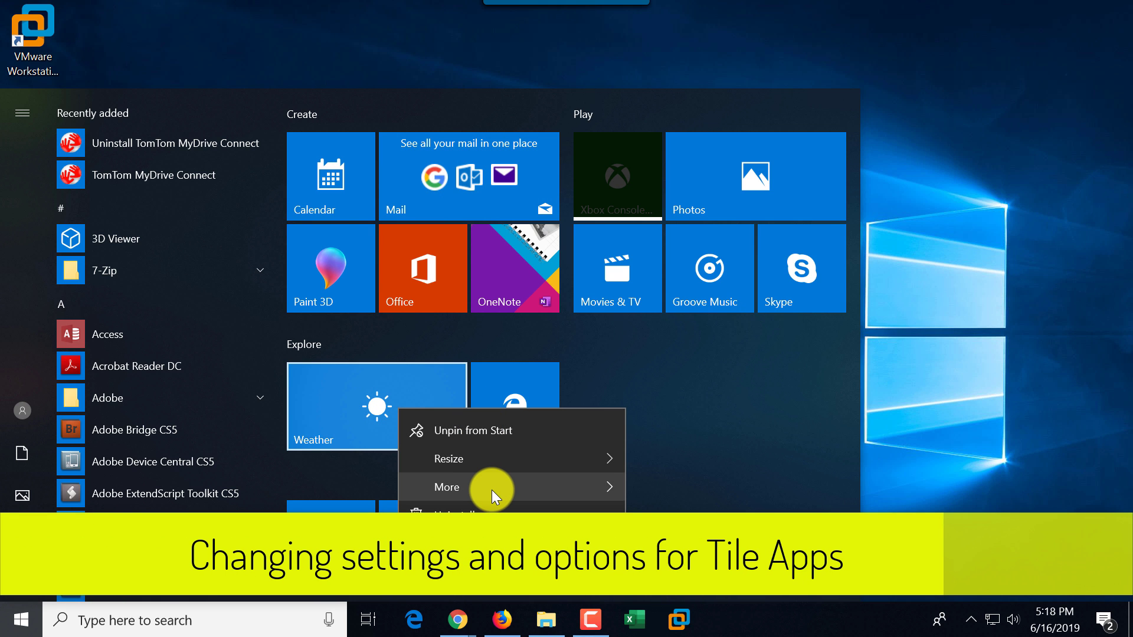
mouse_move(491, 490)
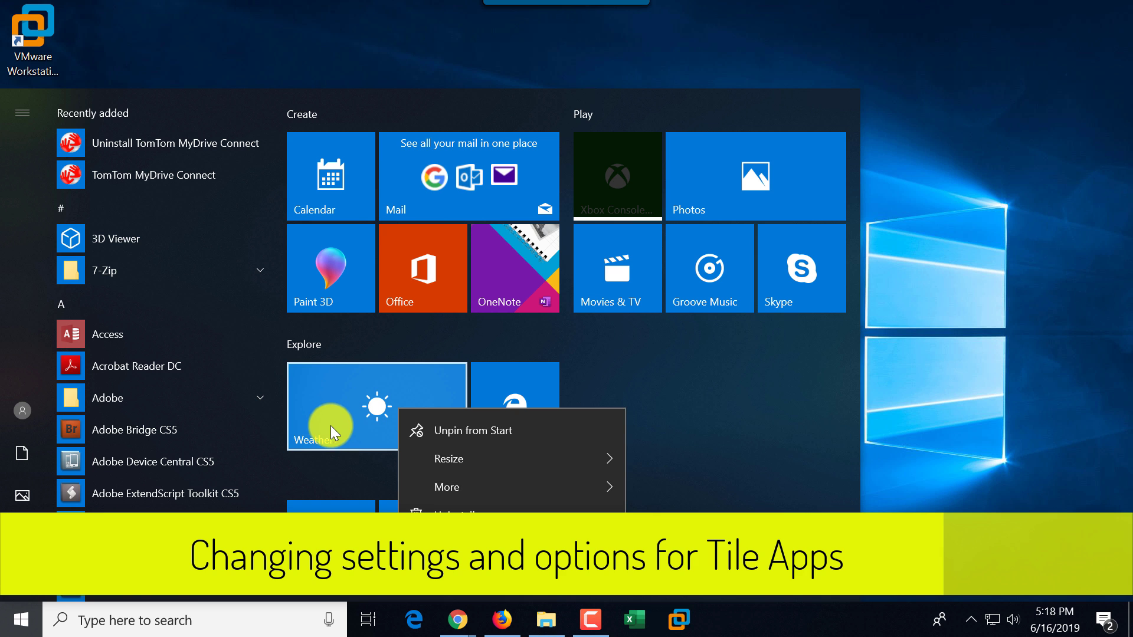
mouse_move(446, 485)
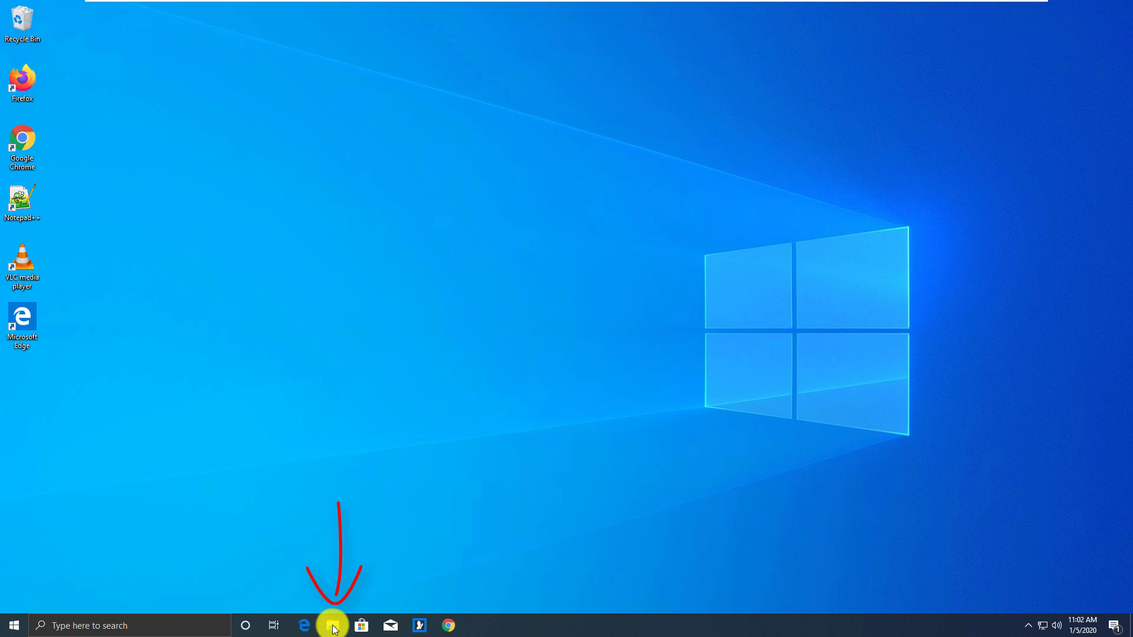
Open the Documents folder in File Explorer
left_click(334, 626)
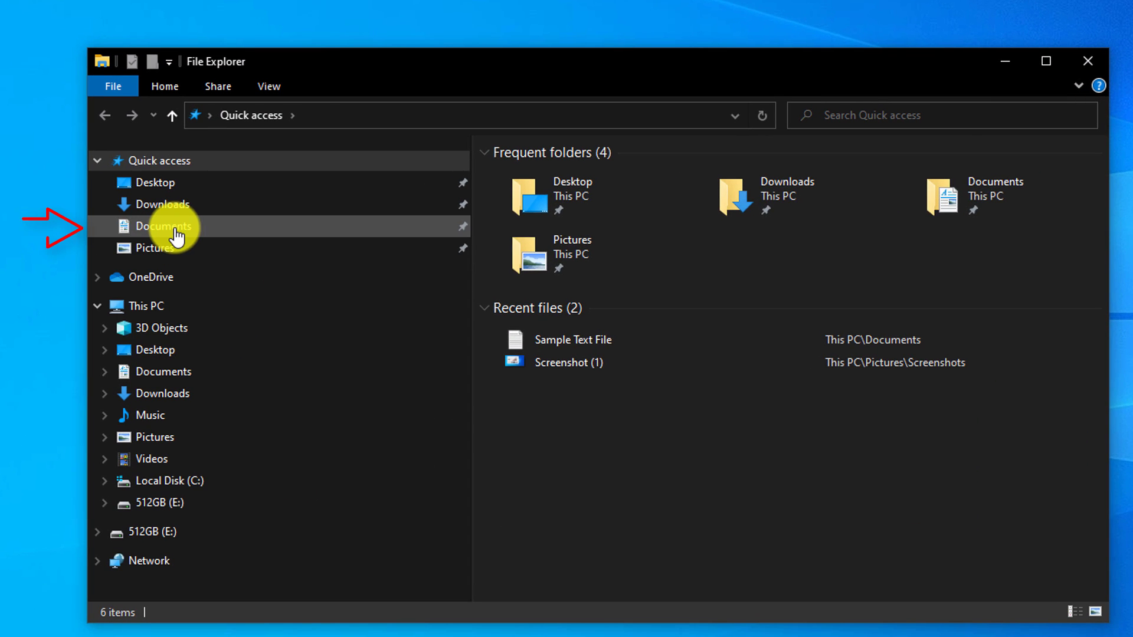
left_click(175, 232)
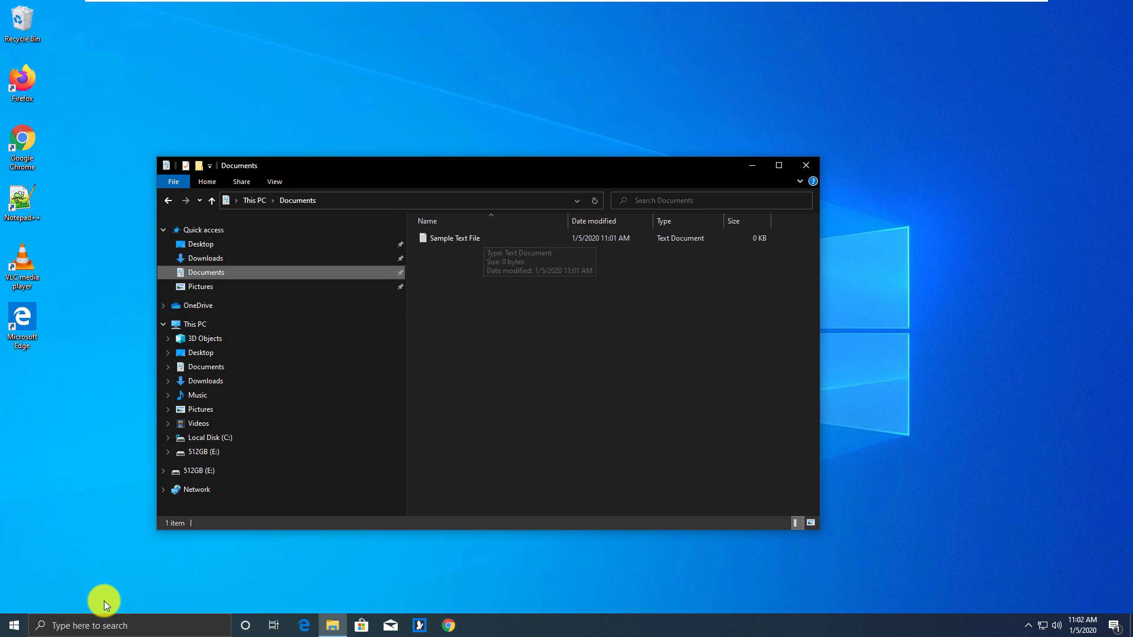
Open Windows Settings, search it for "show file" and go to the Show file extensions setting
left_click(58, 626)
type("sett")
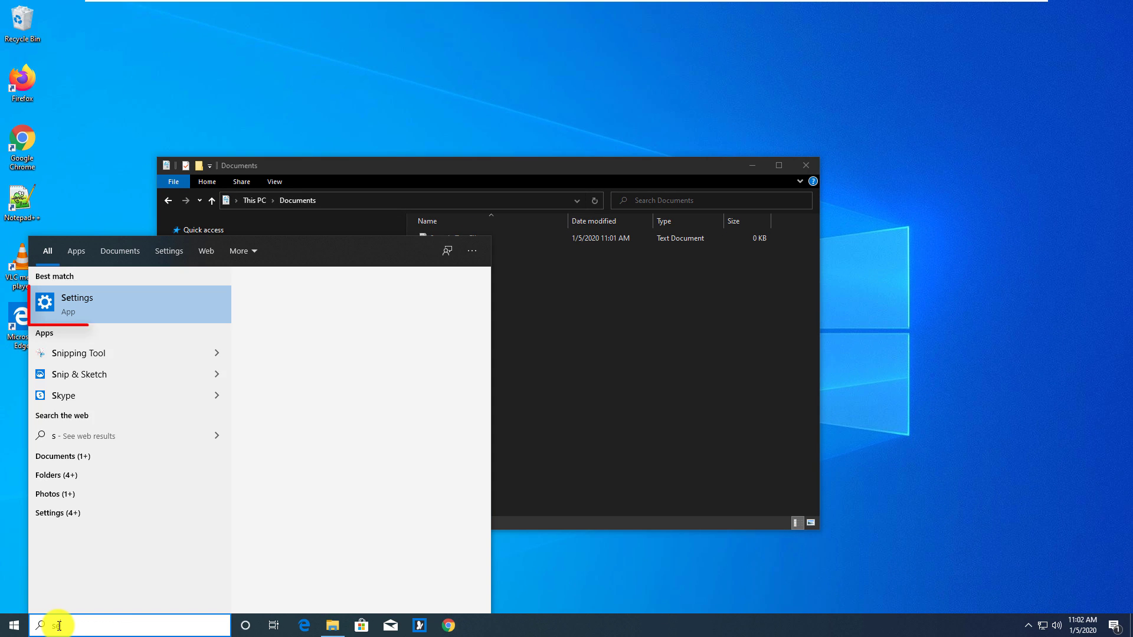
left_click(78, 303)
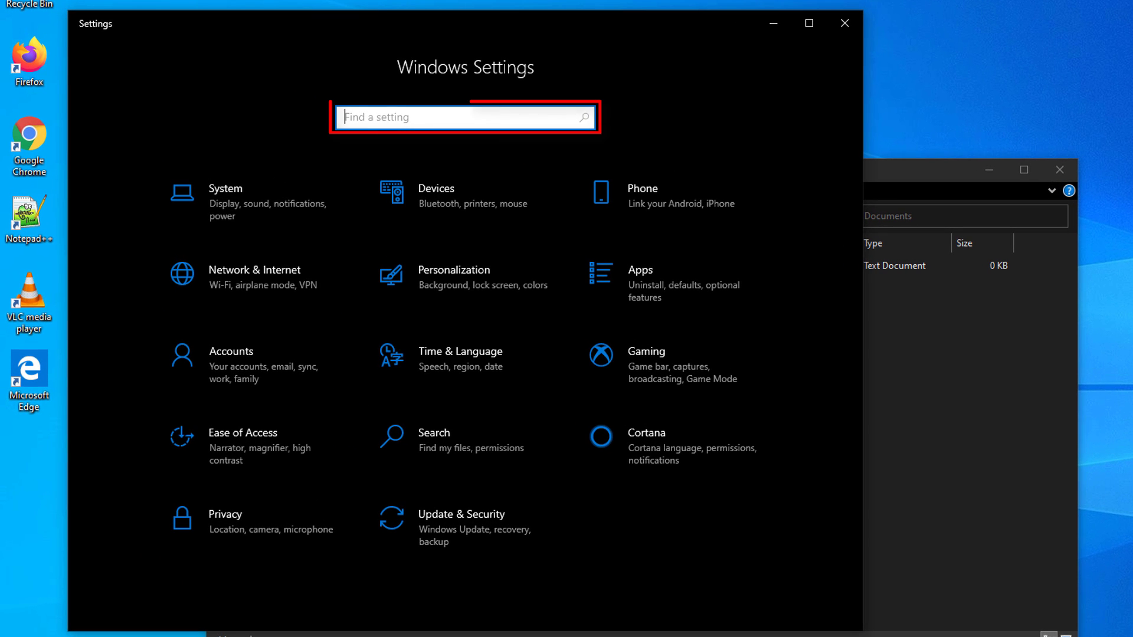
type("show f")
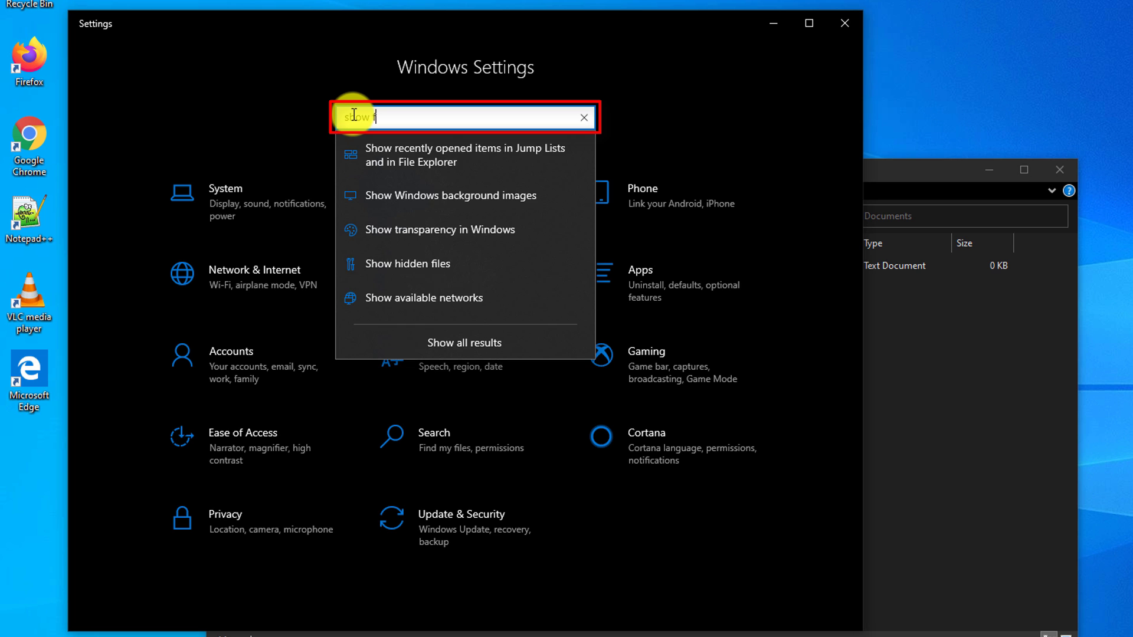
type("ile")
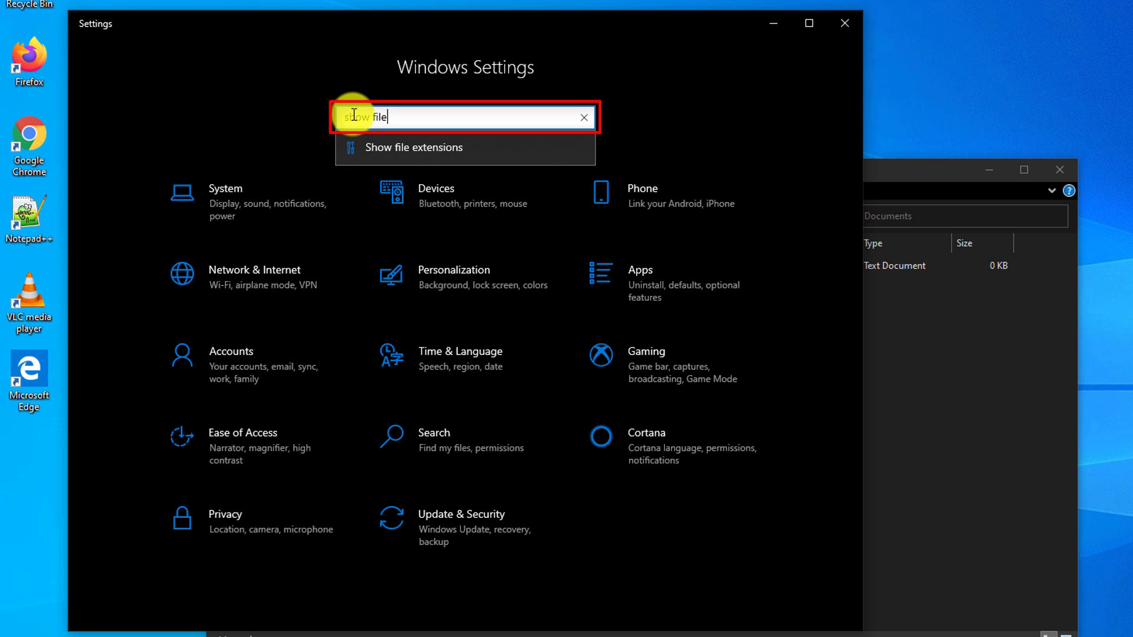
left_click(387, 154)
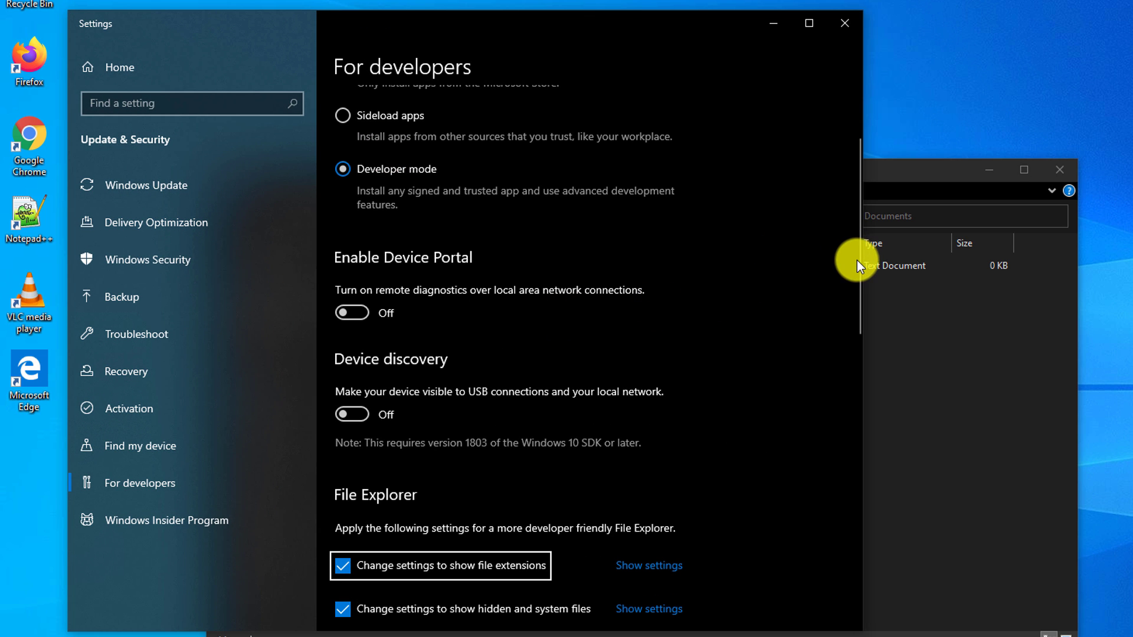
Open the File Explorer options for showing file extensions and turn off "Hide extensions for known file types"
left_click_drag(857, 260, 859, 363)
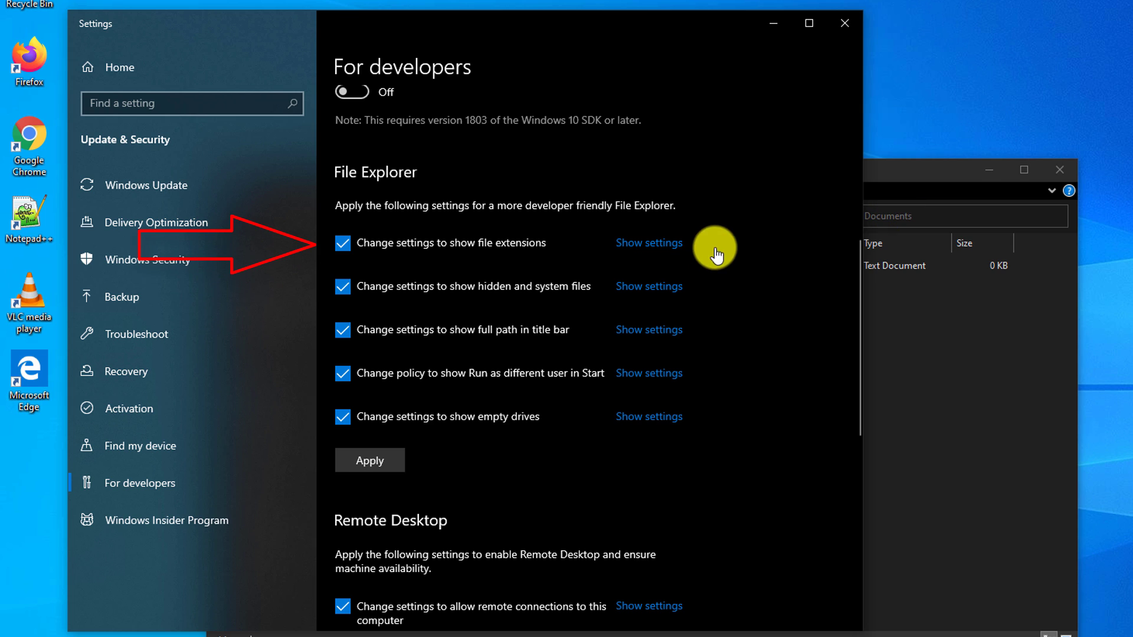
left_click(655, 247)
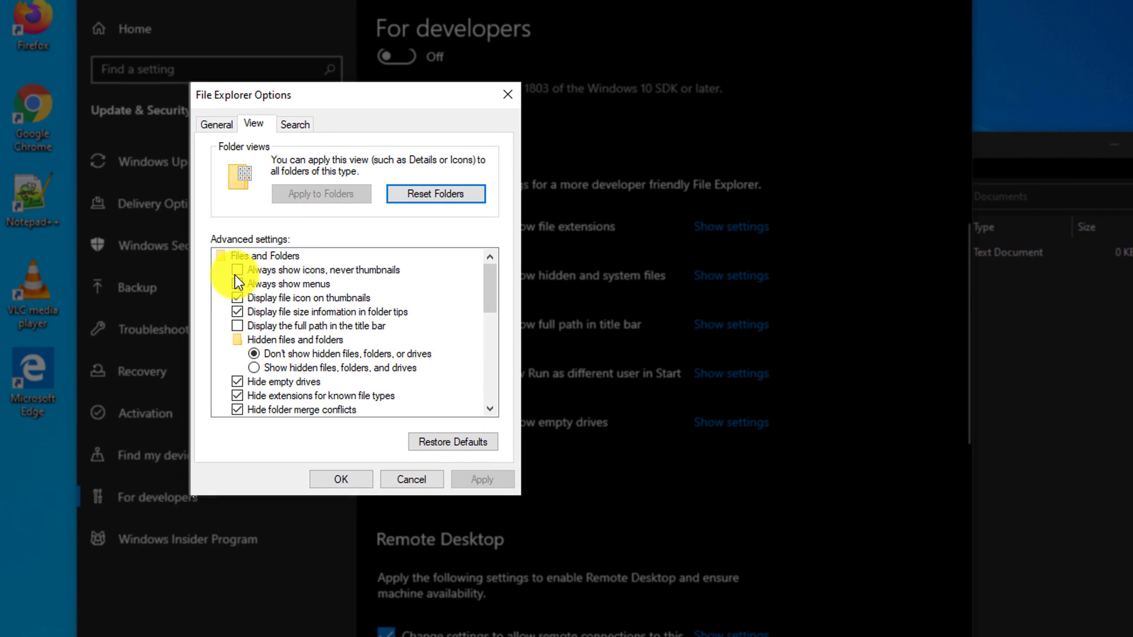
left_click(237, 396)
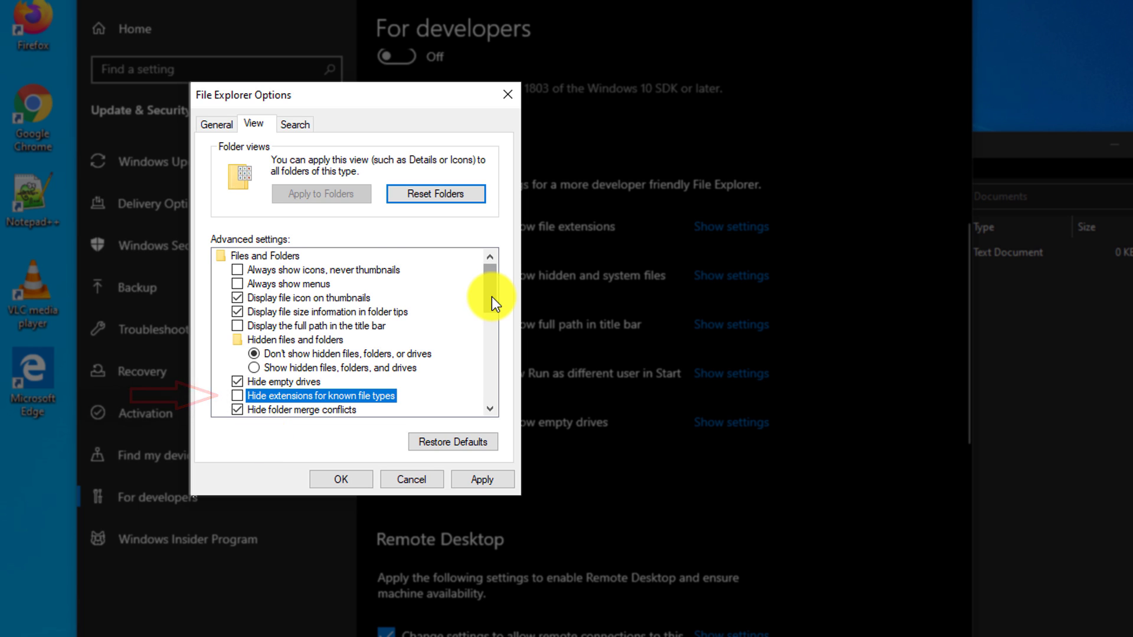
Turn off "Hide protected operating system files (Recommended)", apply the folder options and open Local Disk (C:) in File Explorer
left_click_drag(491, 296, 490, 310)
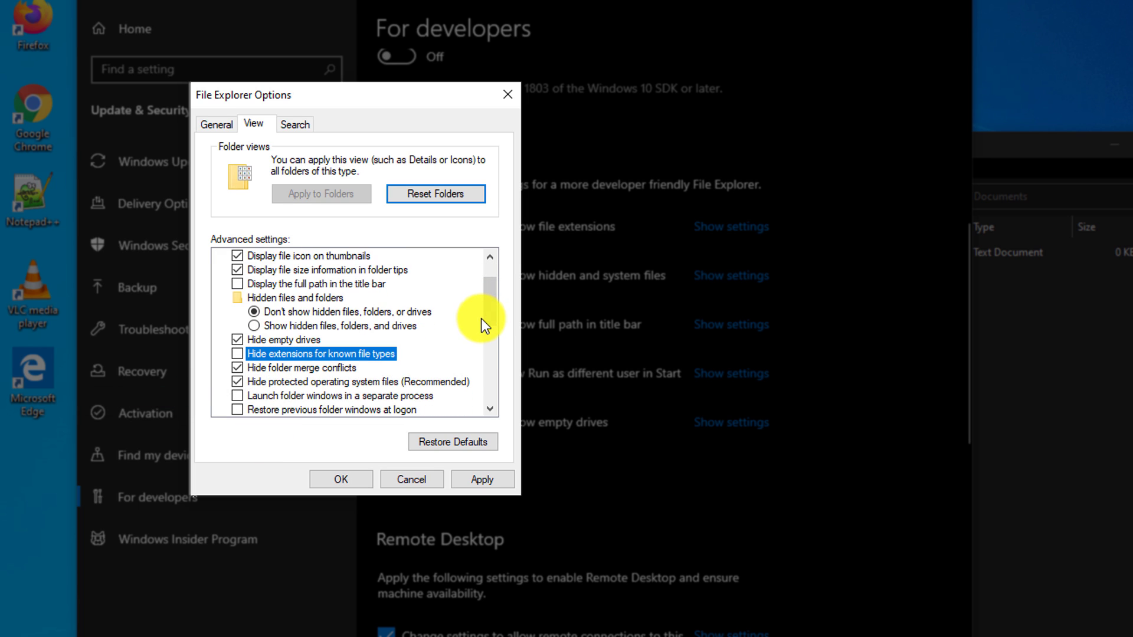
left_click(237, 382)
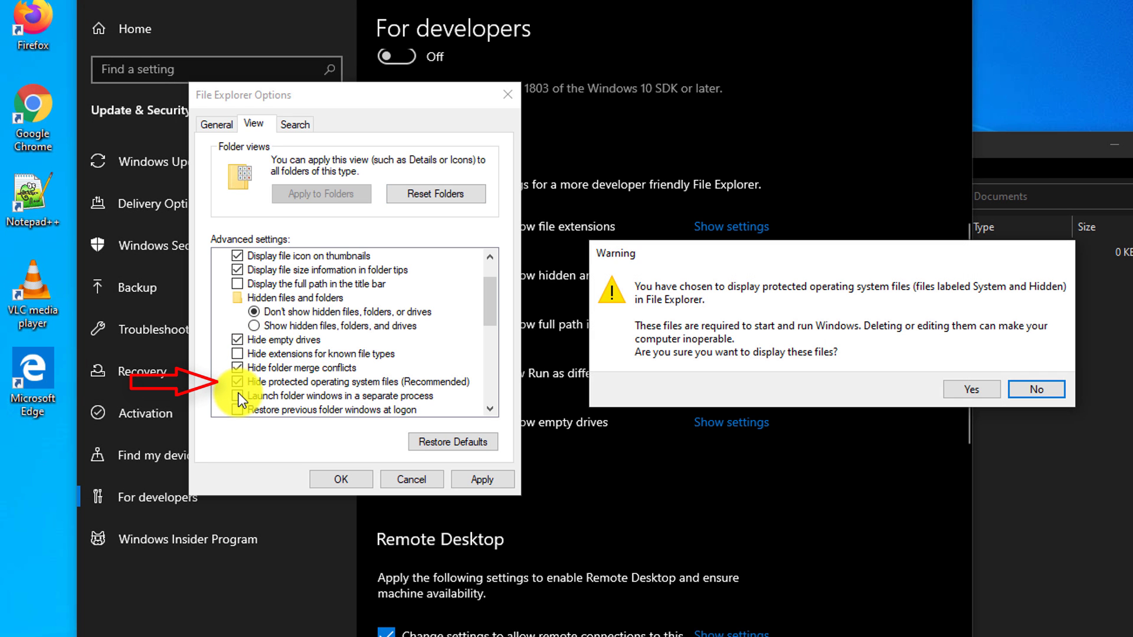
left_click(972, 390)
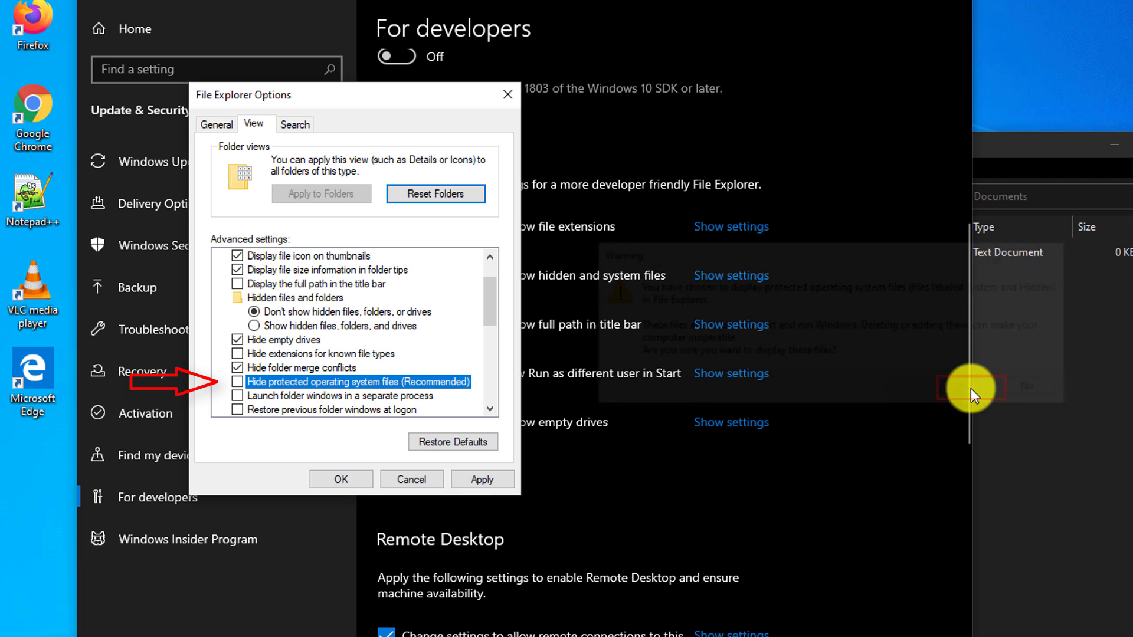
left_click(490, 476)
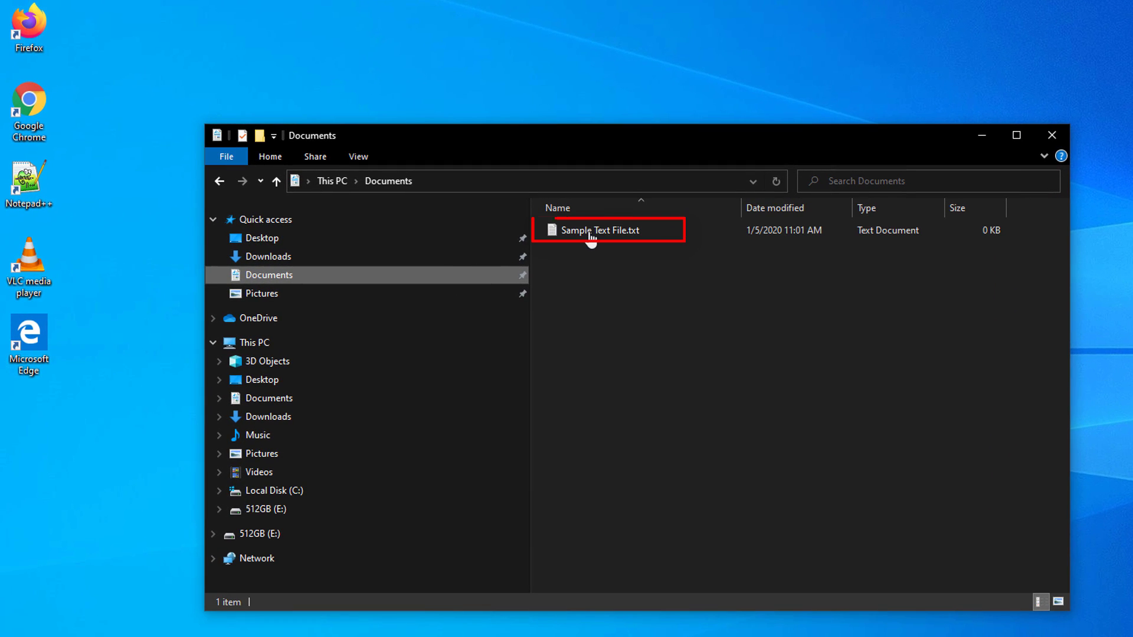
left_click(293, 492)
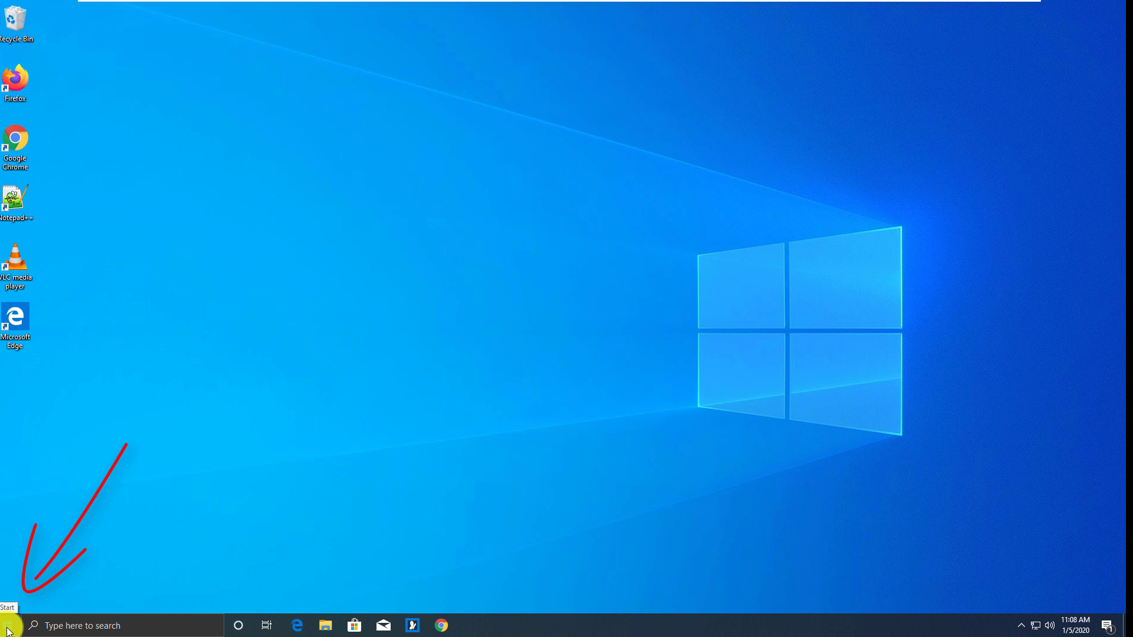
Open Windows Settings, search it for "storage" and go to Storage settings
left_click(7, 628)
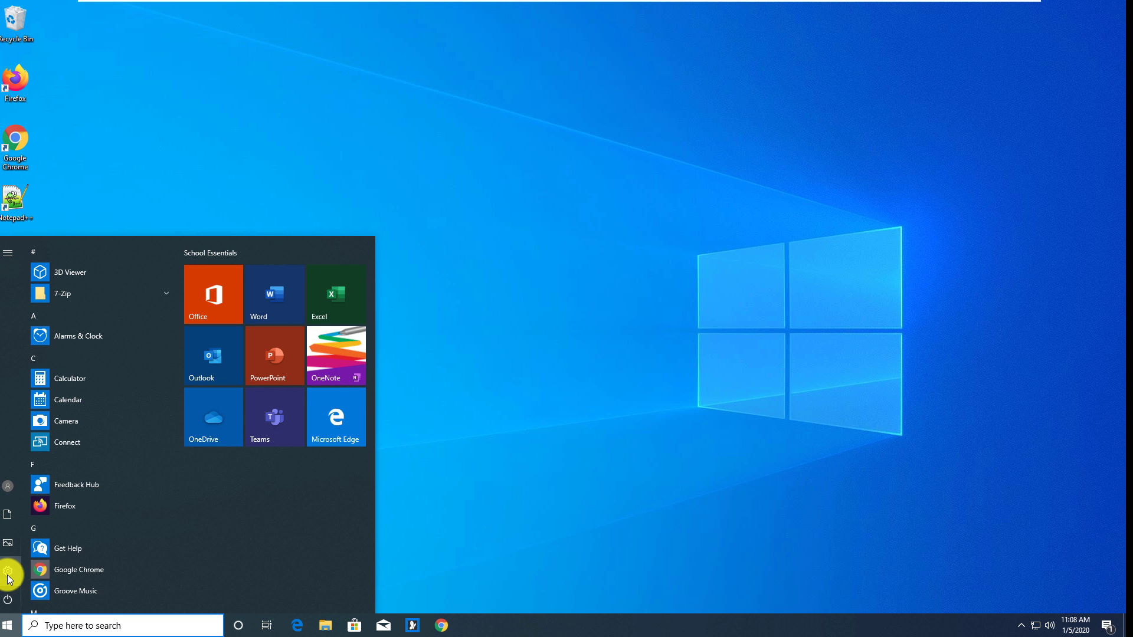
left_click(10, 571)
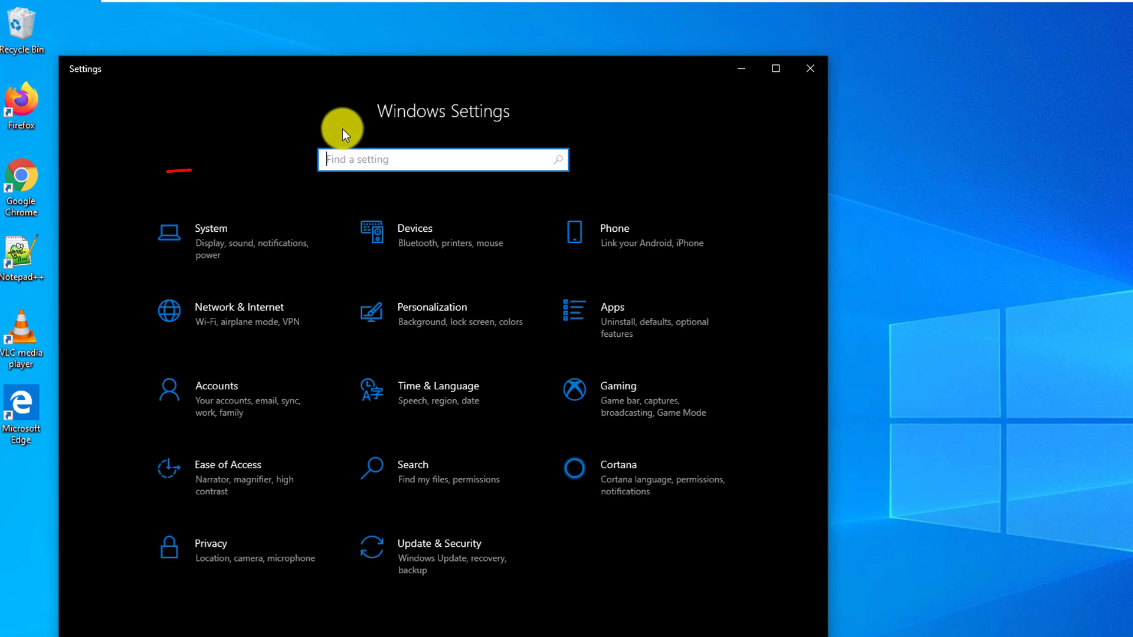
left_click(277, 134)
type("storage")
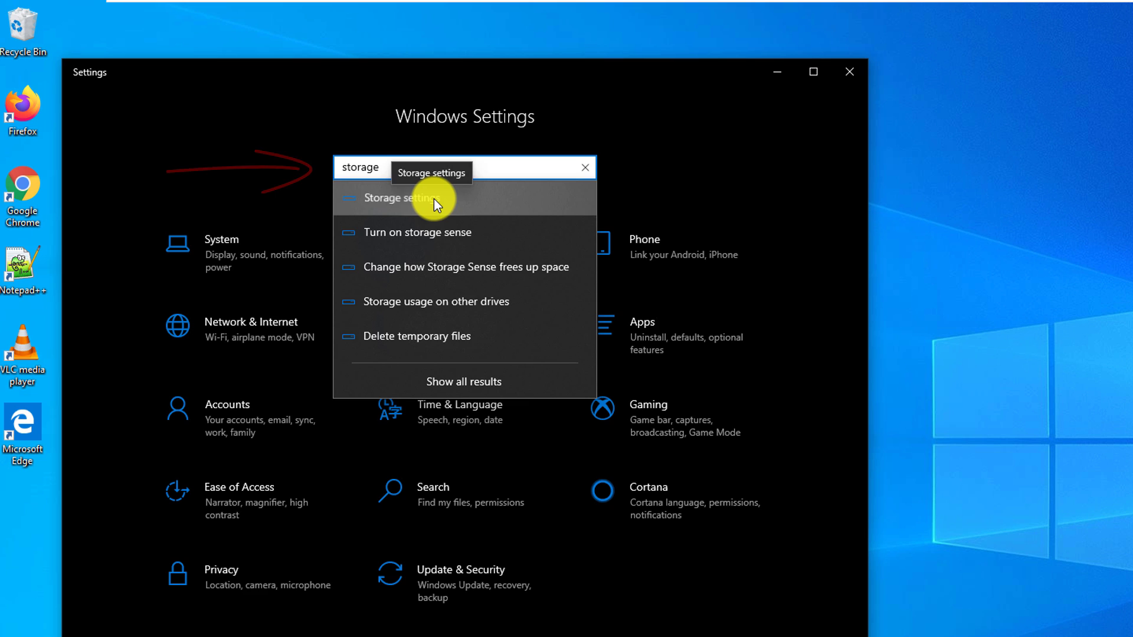
left_click(434, 198)
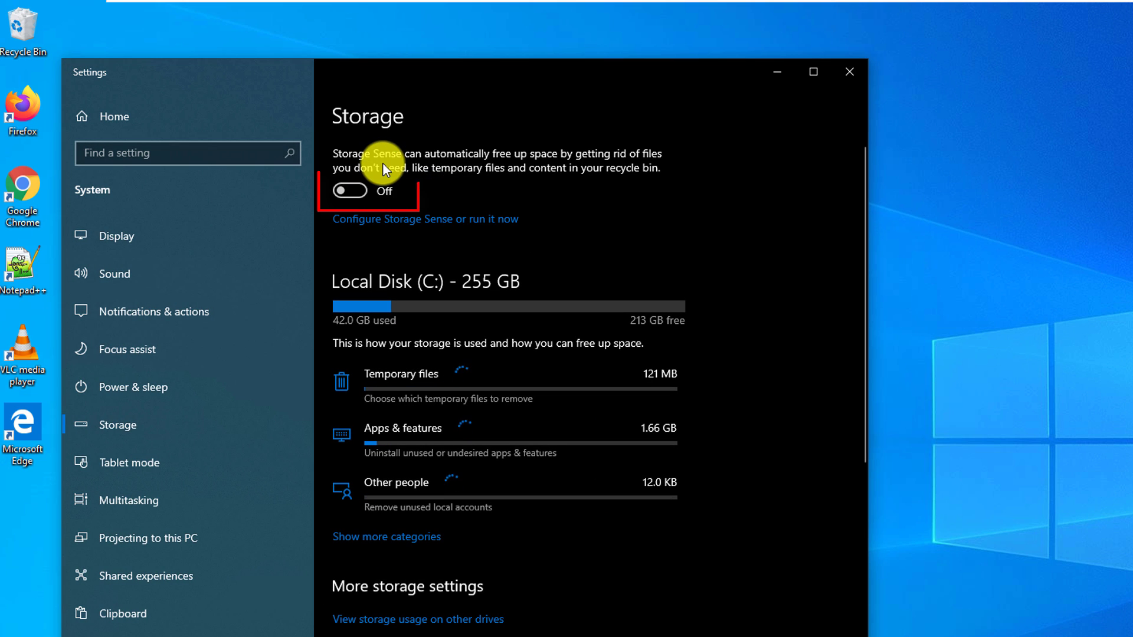
Turn on Storage Sense and open the page for configuring or running it
left_click(360, 192)
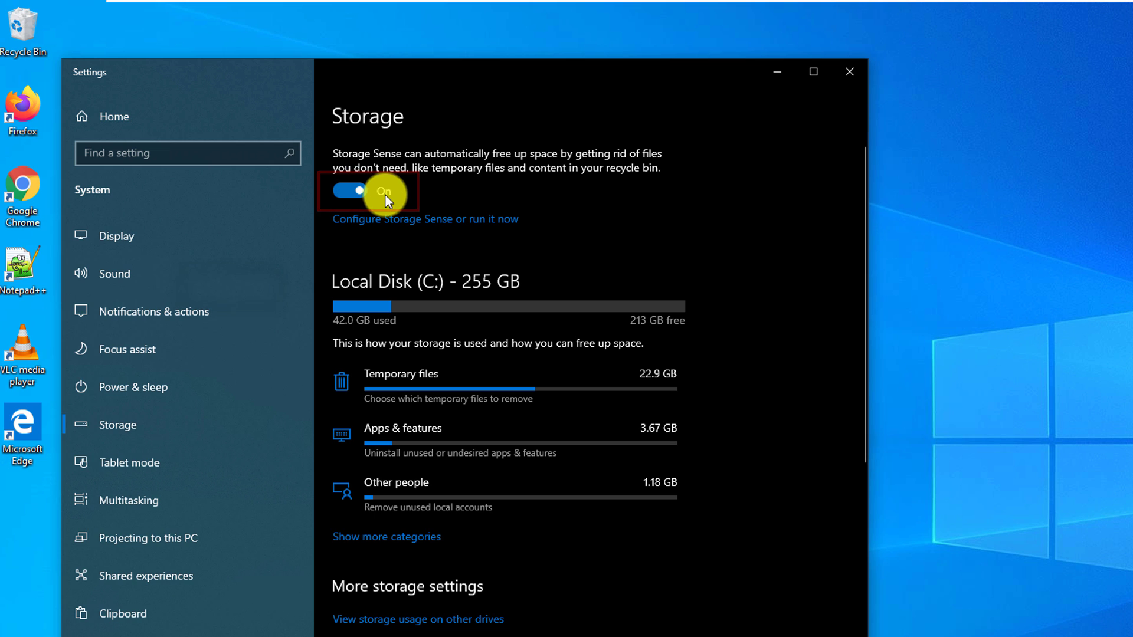
left_click(422, 223)
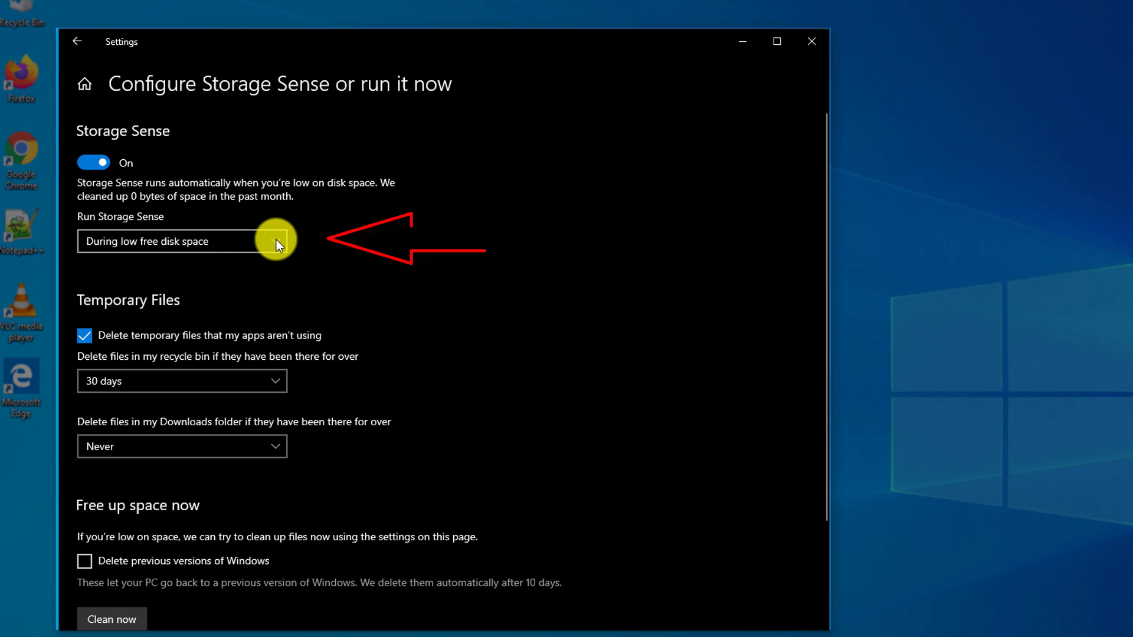
Examine the choices for when Storage Sense runs and for how long recycle bin and Downloads files are kept
left_click(276, 240)
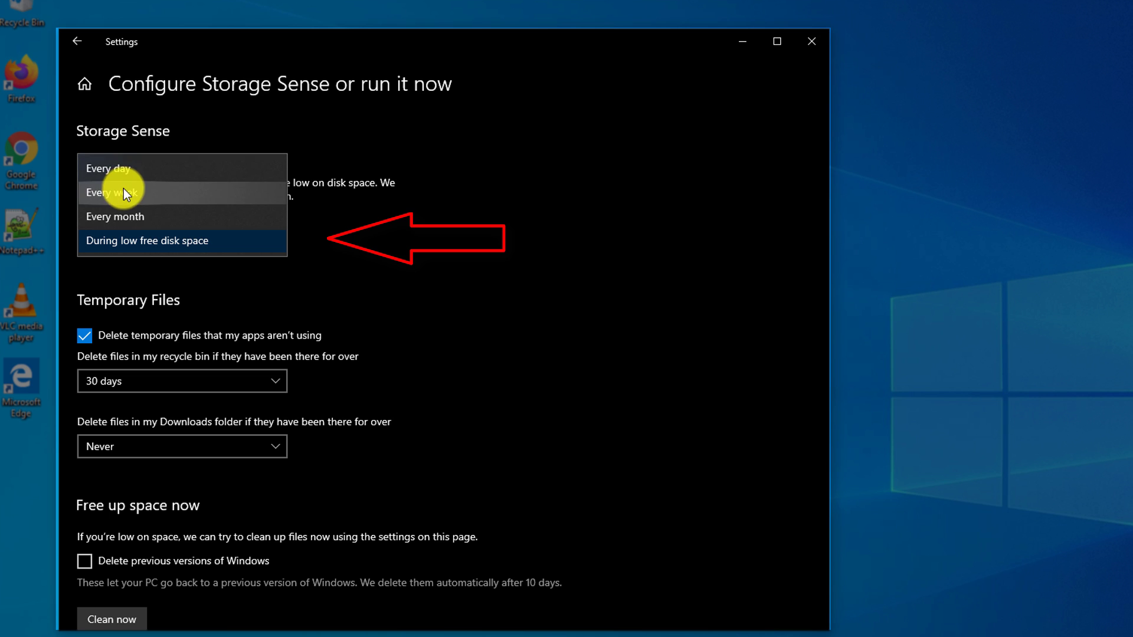
left_click(331, 248)
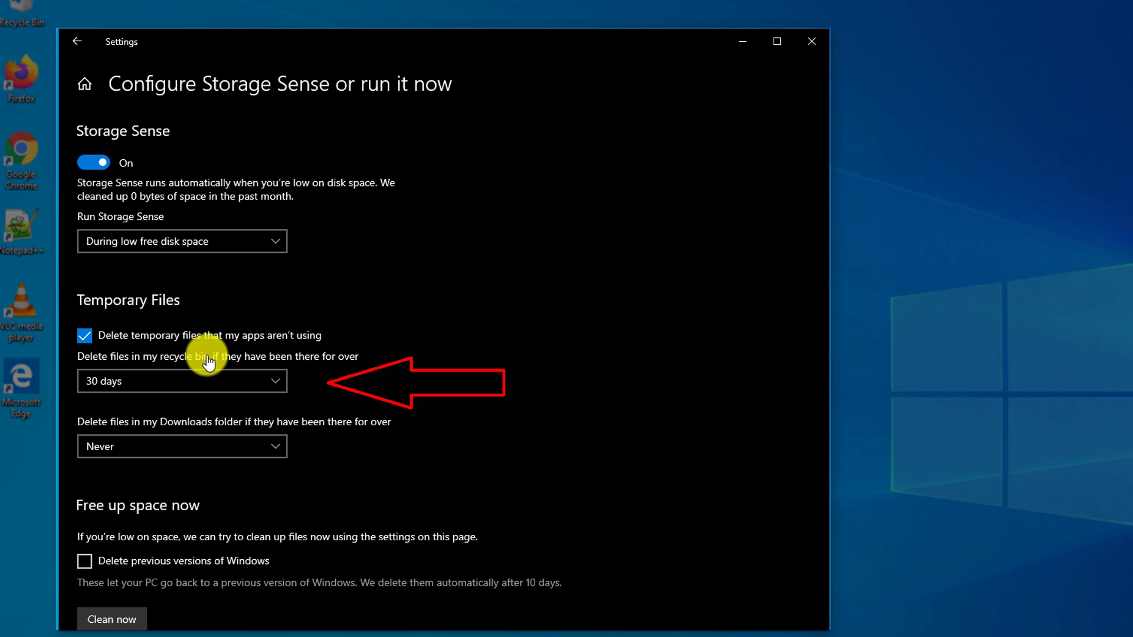
left_click(275, 379)
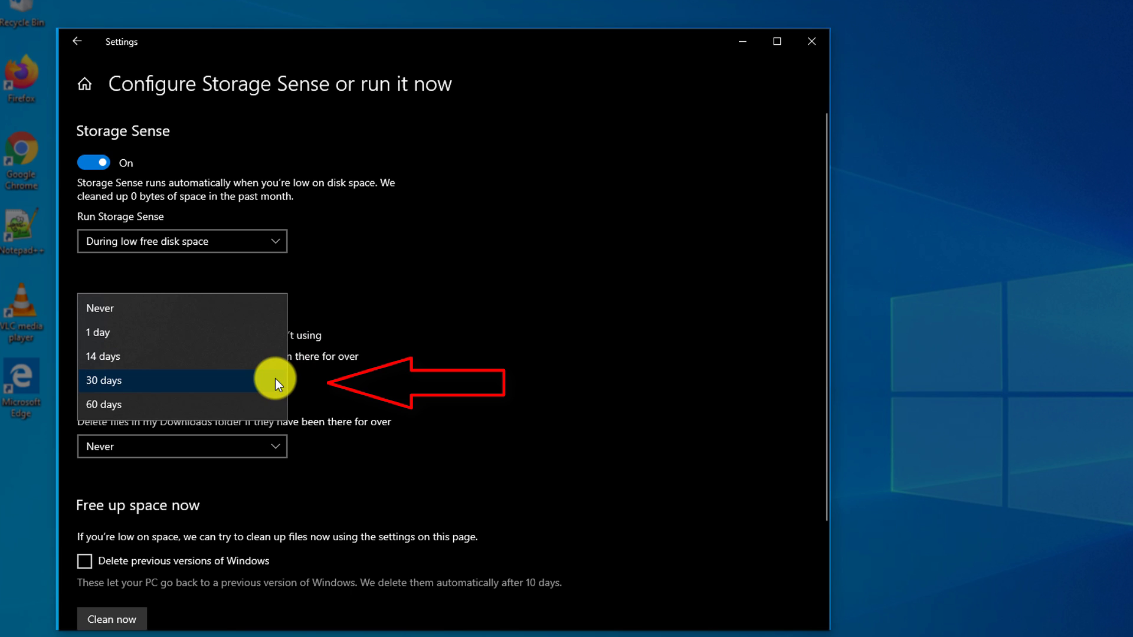
left_click(332, 384)
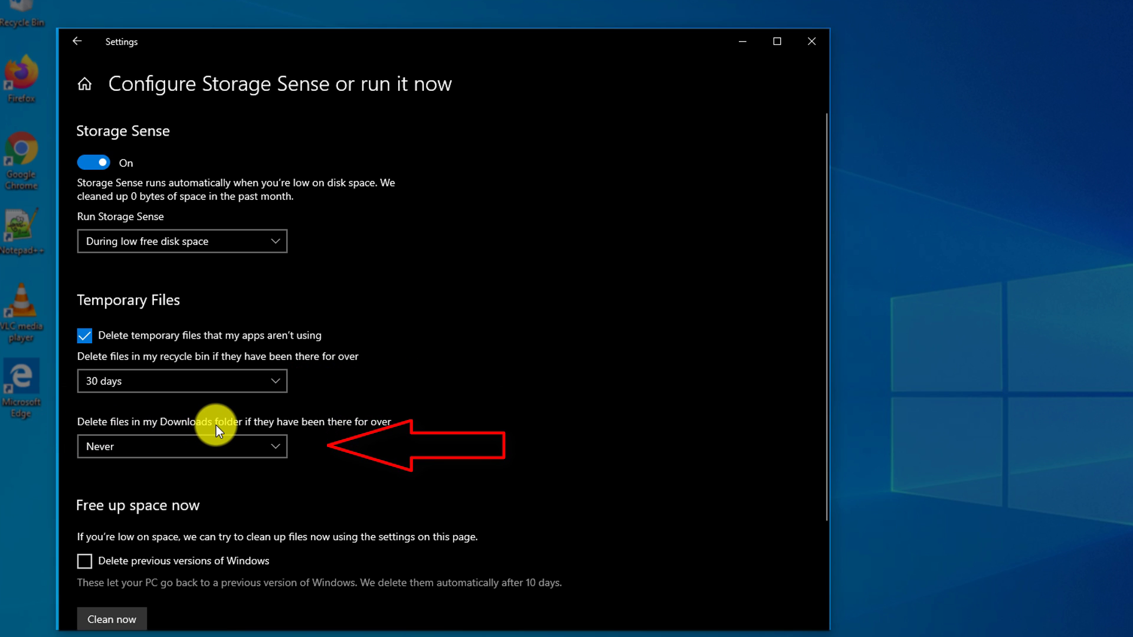
left_click(275, 443)
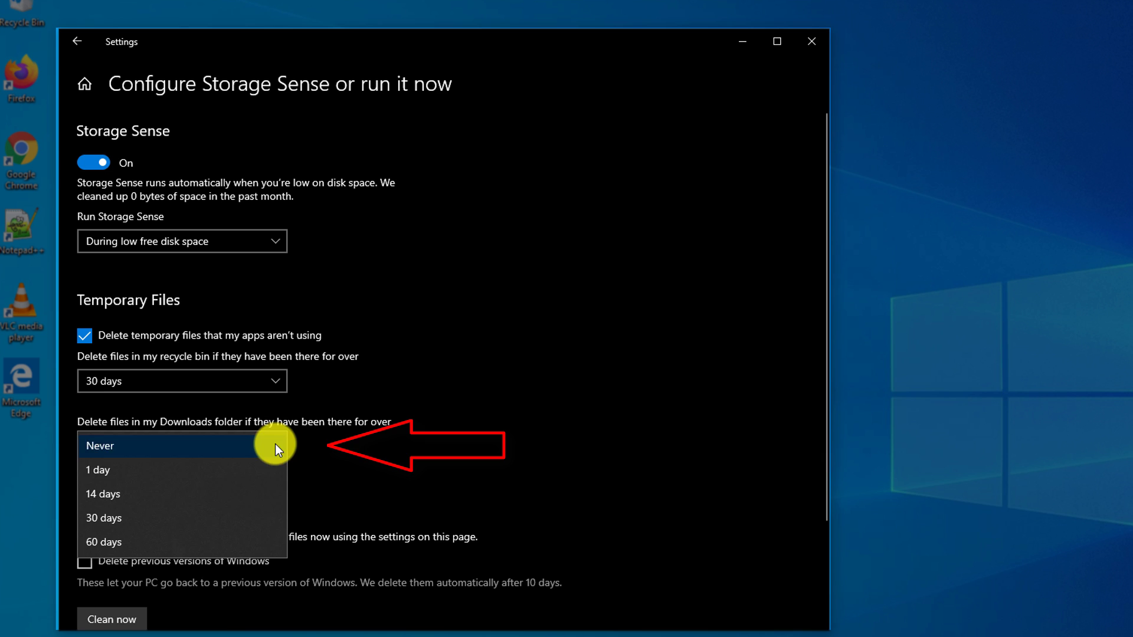
left_click(343, 468)
scroll(344, 468, "down", 2)
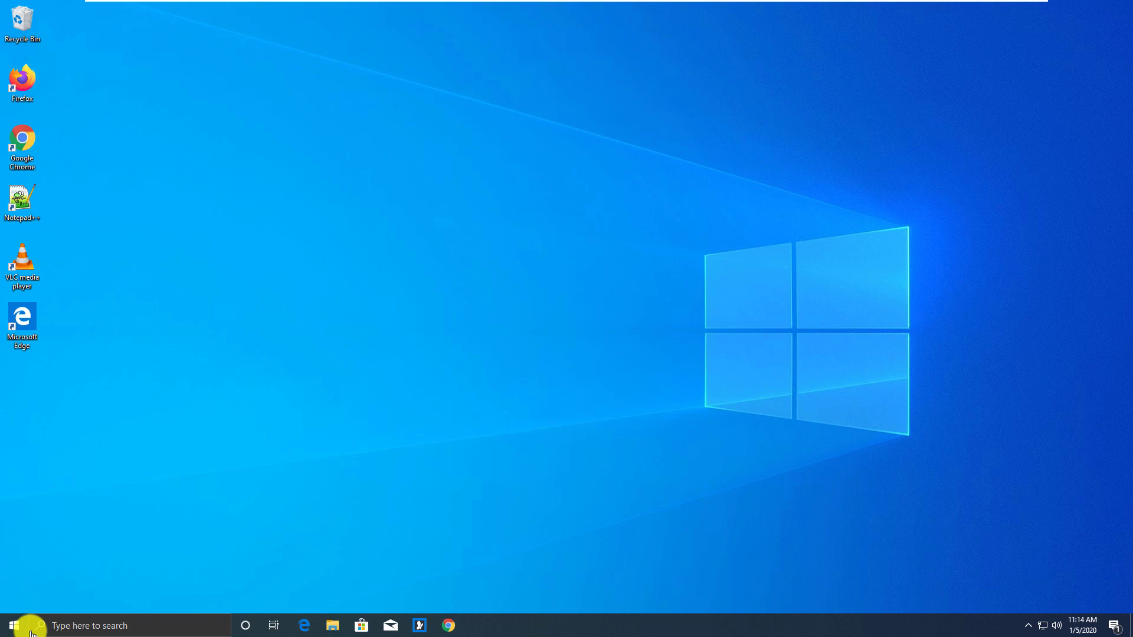
Open Windows Settings, search it for "windows sear" and go to Windows Search settings
left_click(18, 631)
left_click(12, 575)
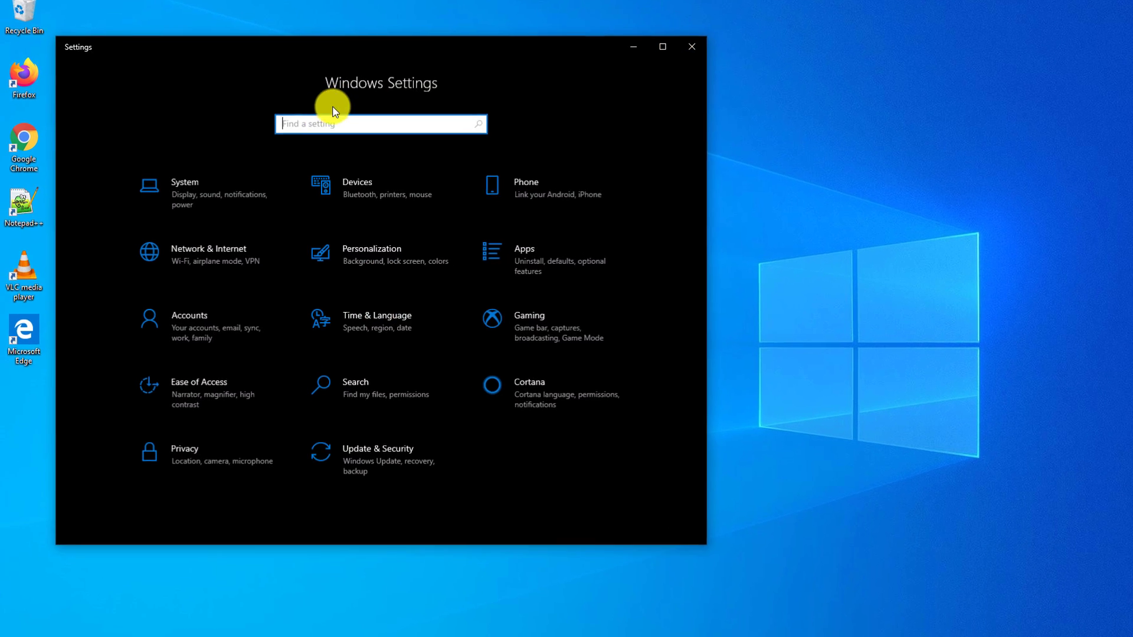
type("windows sear")
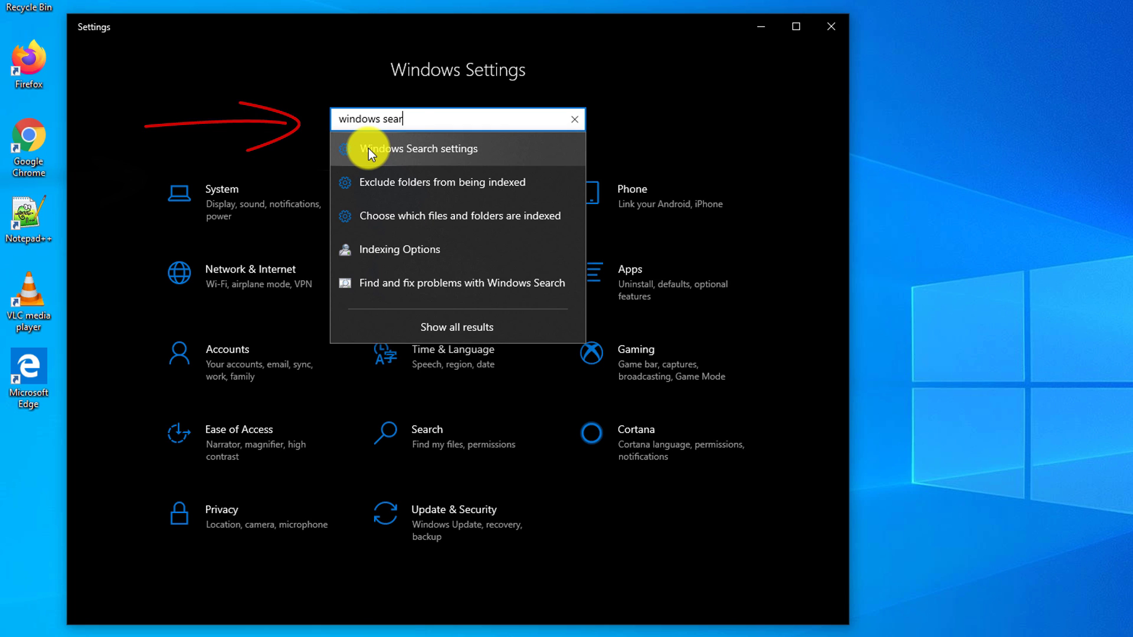
left_click(368, 147)
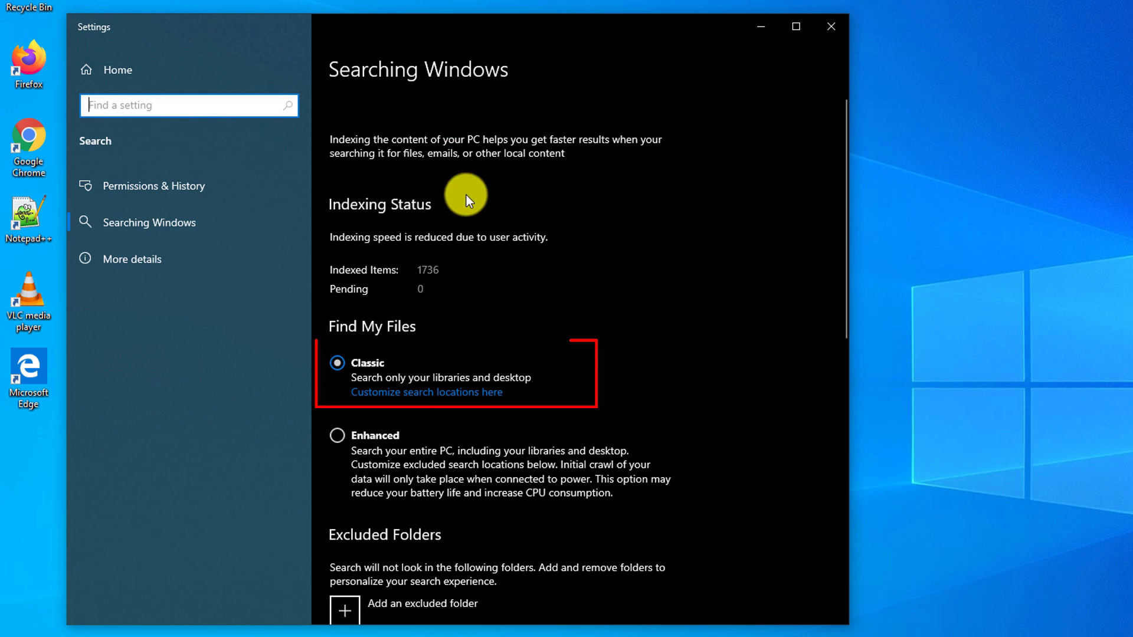
Open the Classic search location customization and bring up the Indexed Locations for modification
left_click(463, 396)
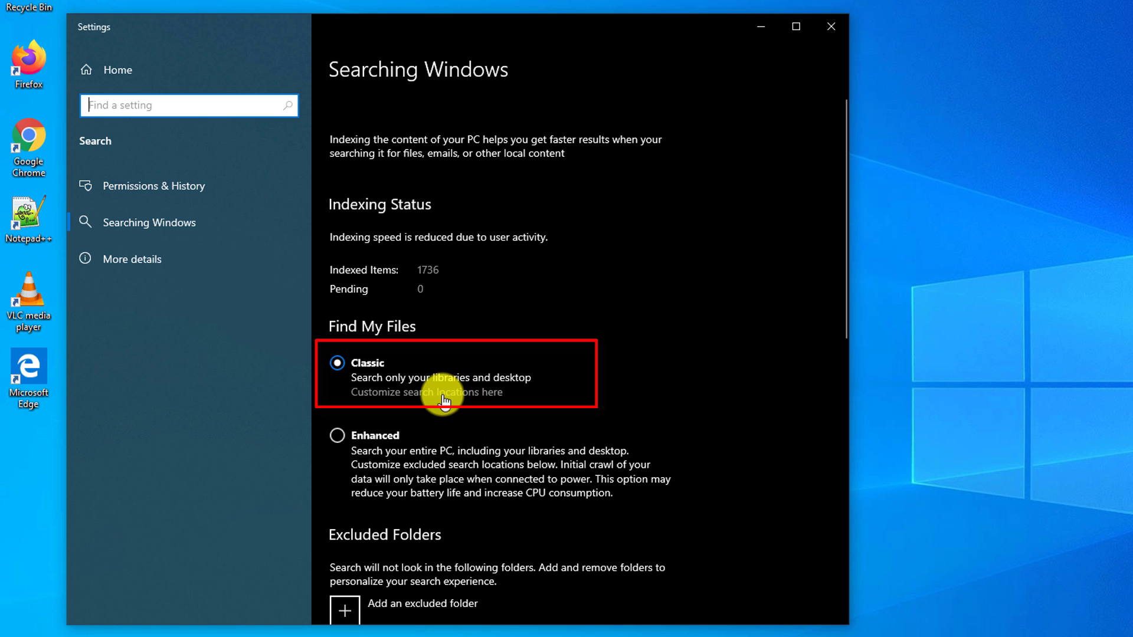
left_click(440, 394)
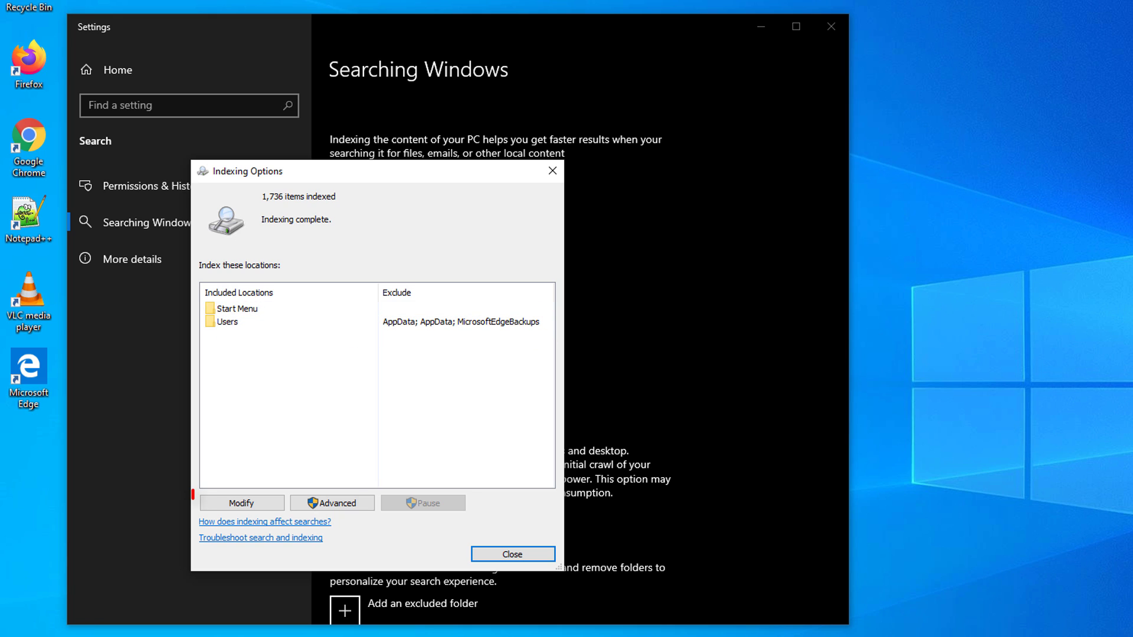
left_click(245, 503)
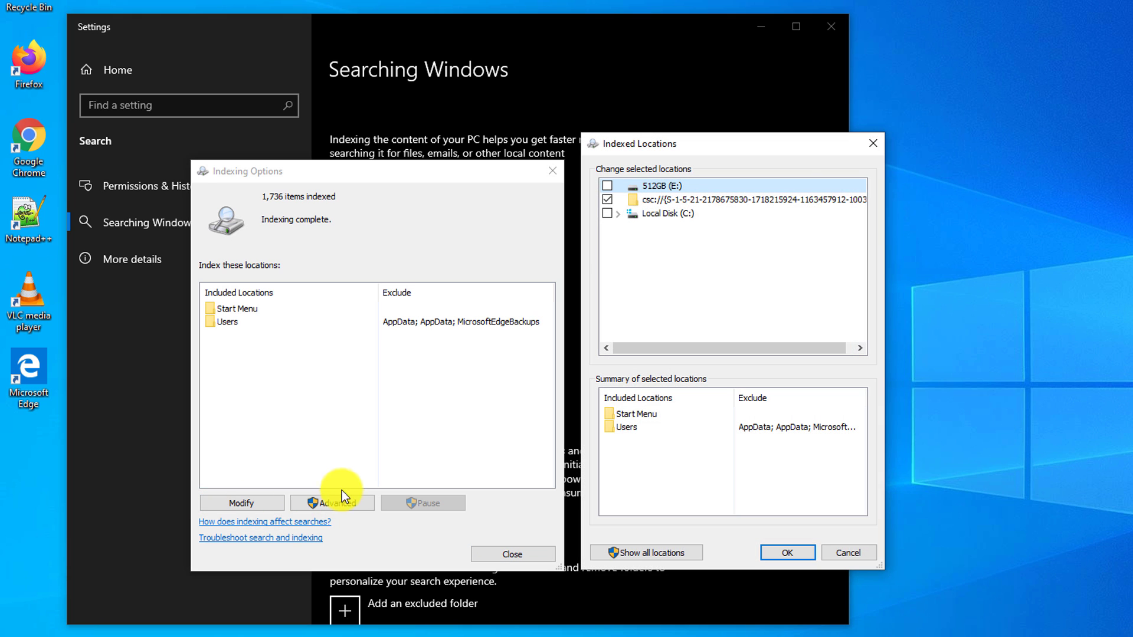
Examine which folders under Local Disk (C:) and its Users folder are indexed, and collapse the drive again
left_click(618, 213)
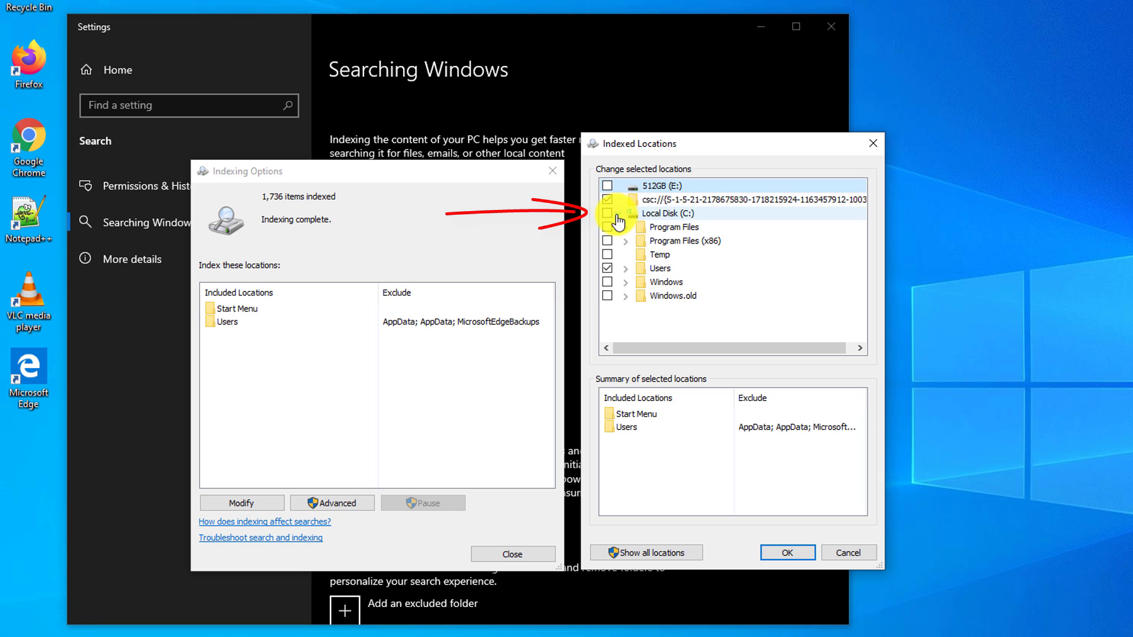
left_click(626, 269)
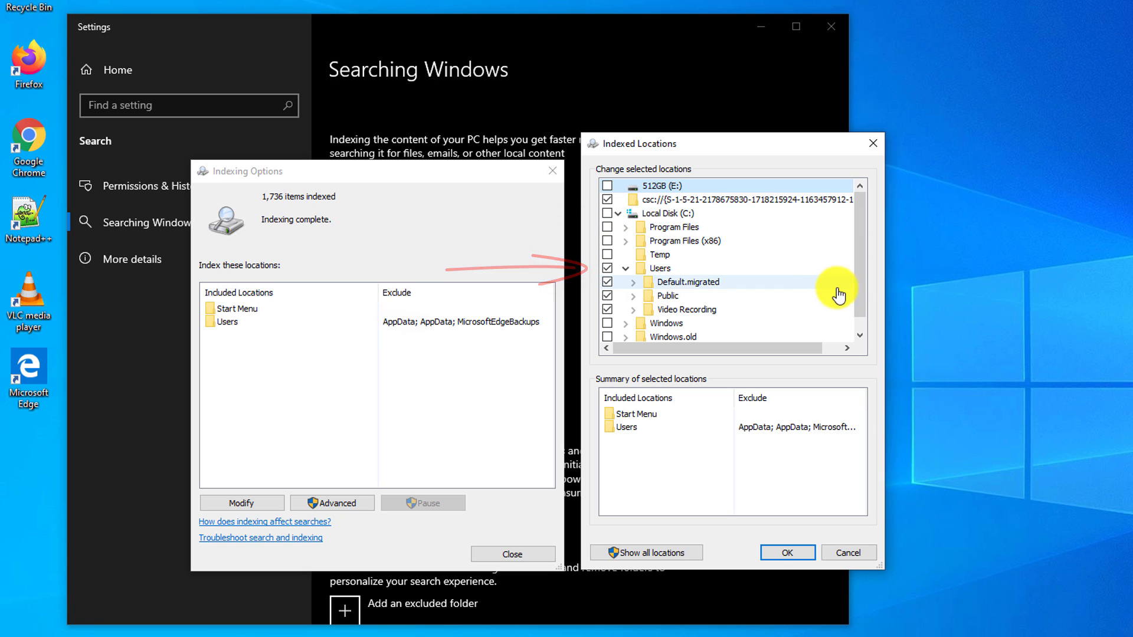
left_click_drag(861, 285, 861, 303)
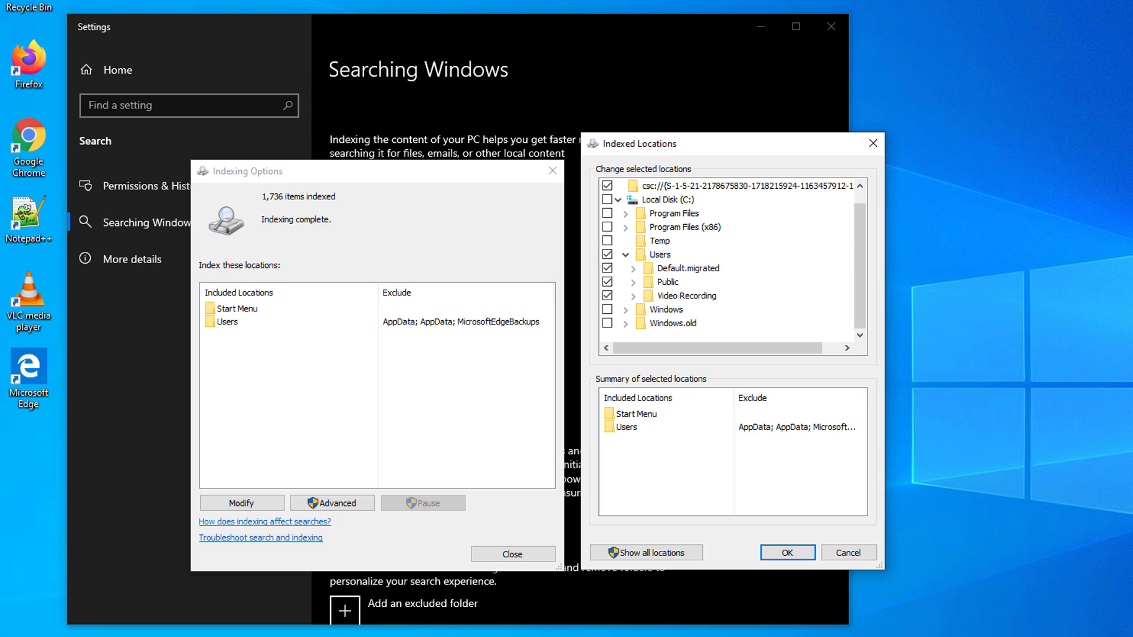
left_click(618, 201)
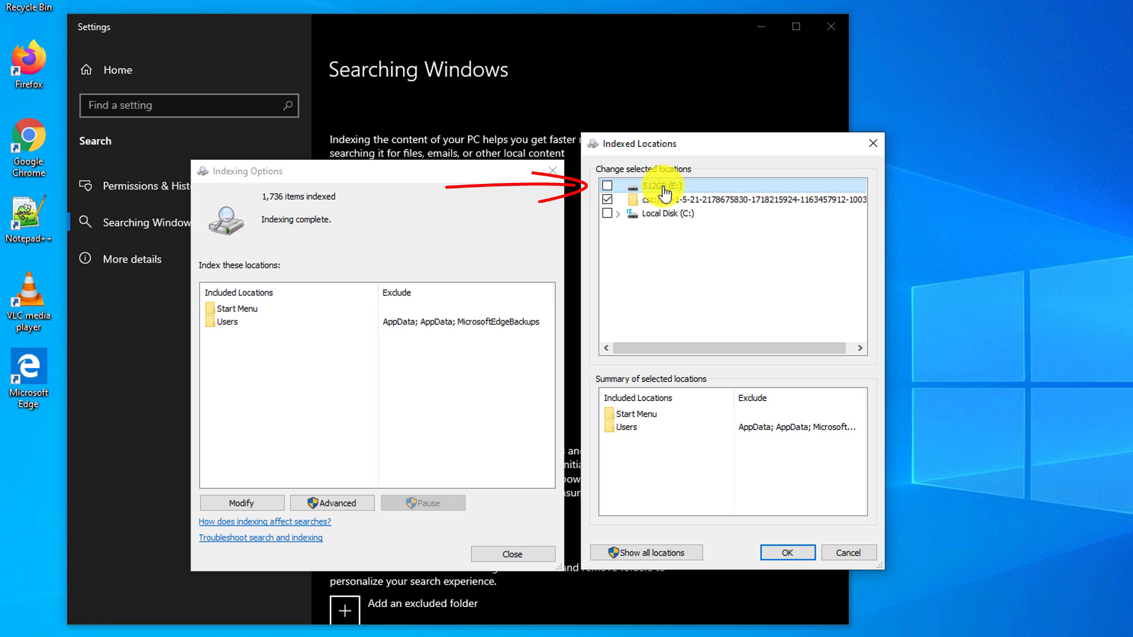
Add 512GB (E:) and the C: folders Temp, Program Files (x86), Program Files, Windows and Windows.old to the indexed locations
left_click(608, 186)
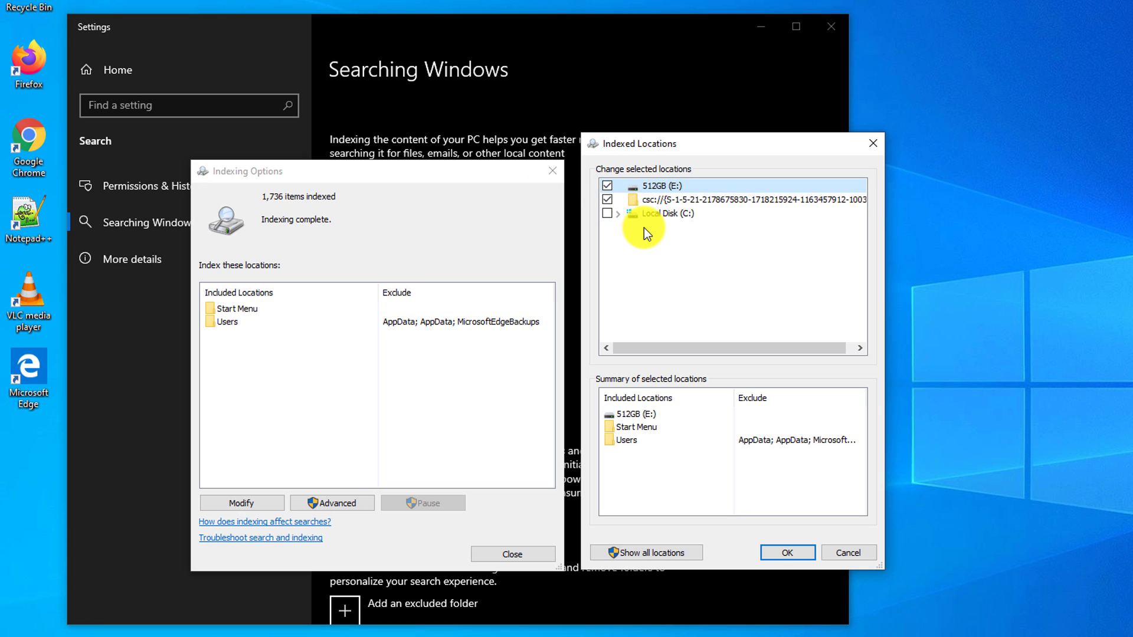
left_click(619, 213)
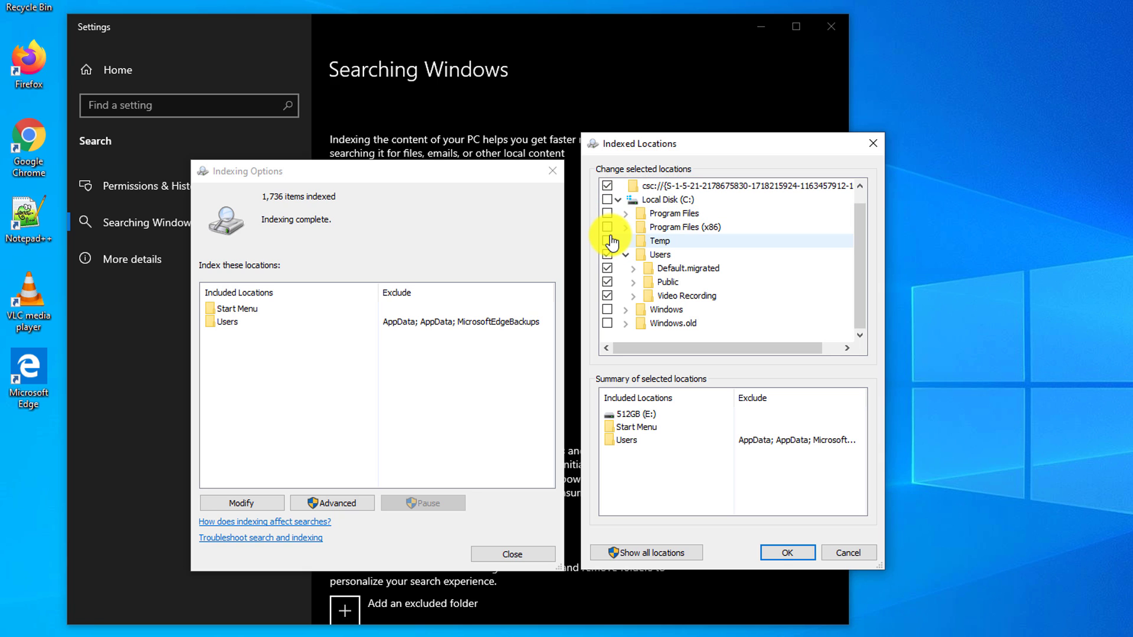
left_click(608, 241)
left_click(607, 227)
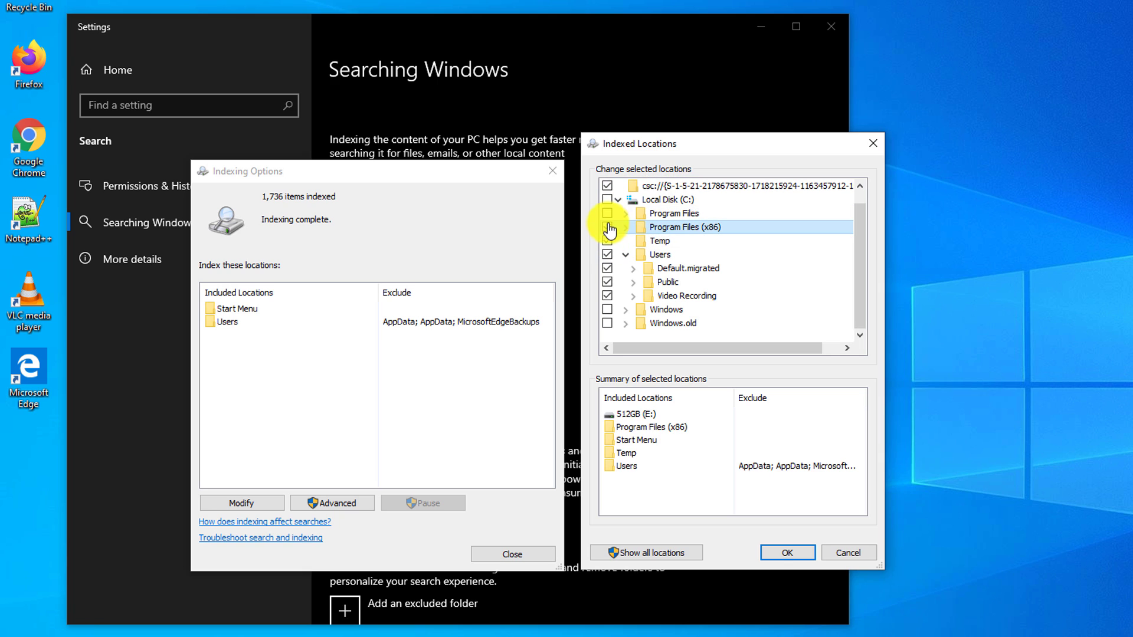
left_click(607, 213)
left_click(608, 309)
left_click(608, 323)
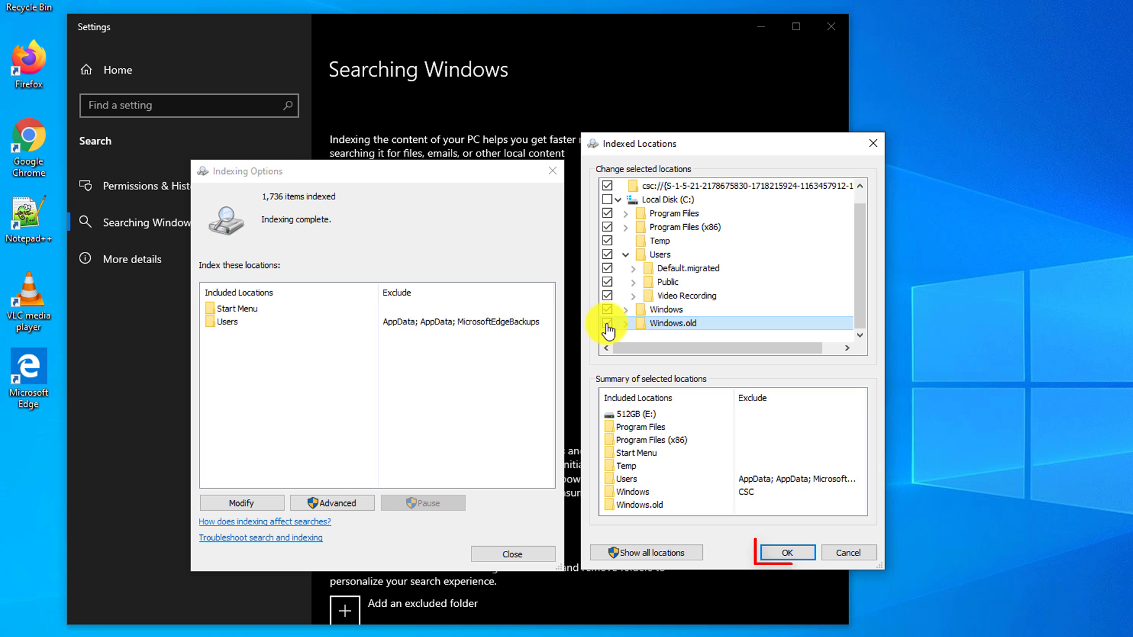
left_click(794, 552)
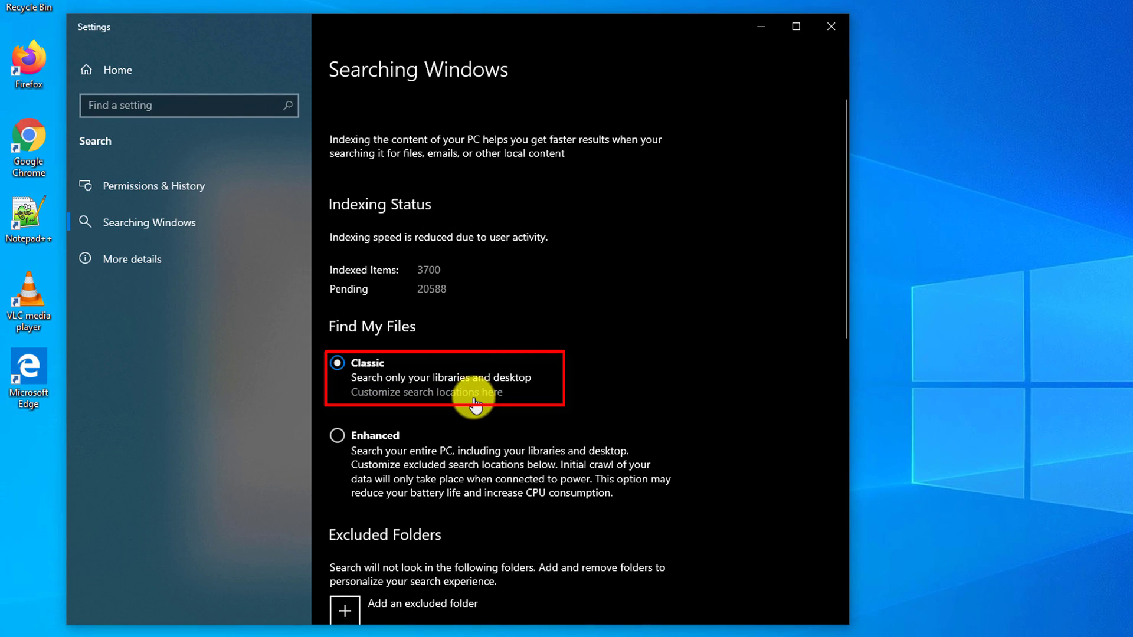
Reopen the search location customization, go to the advanced indexing options and choose to rebuild the index
left_click(476, 393)
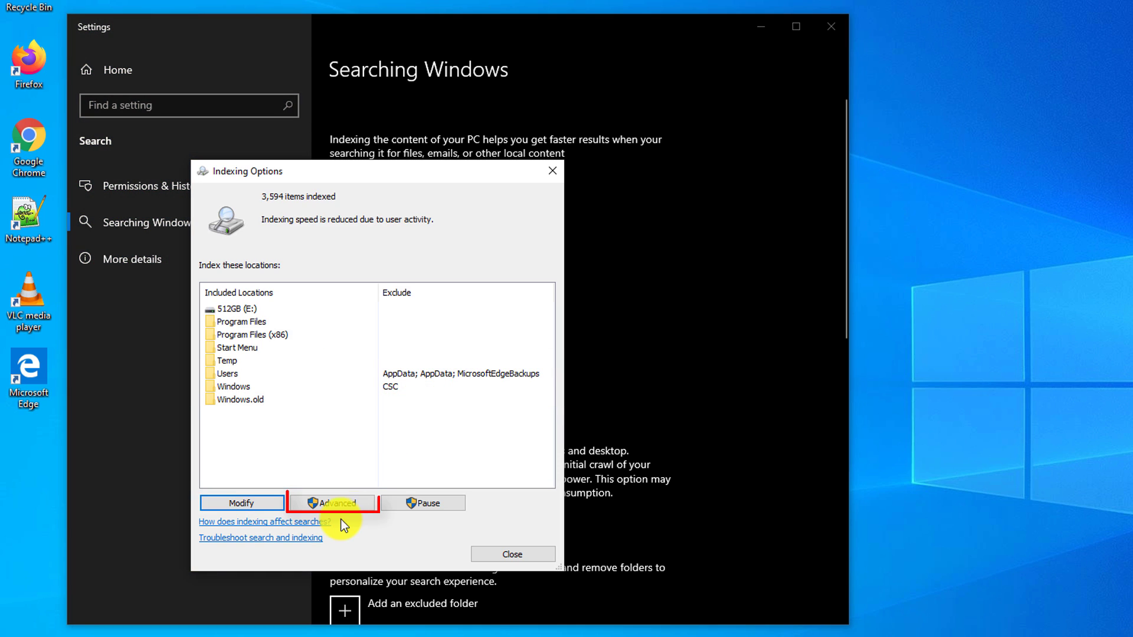
left_click(343, 505)
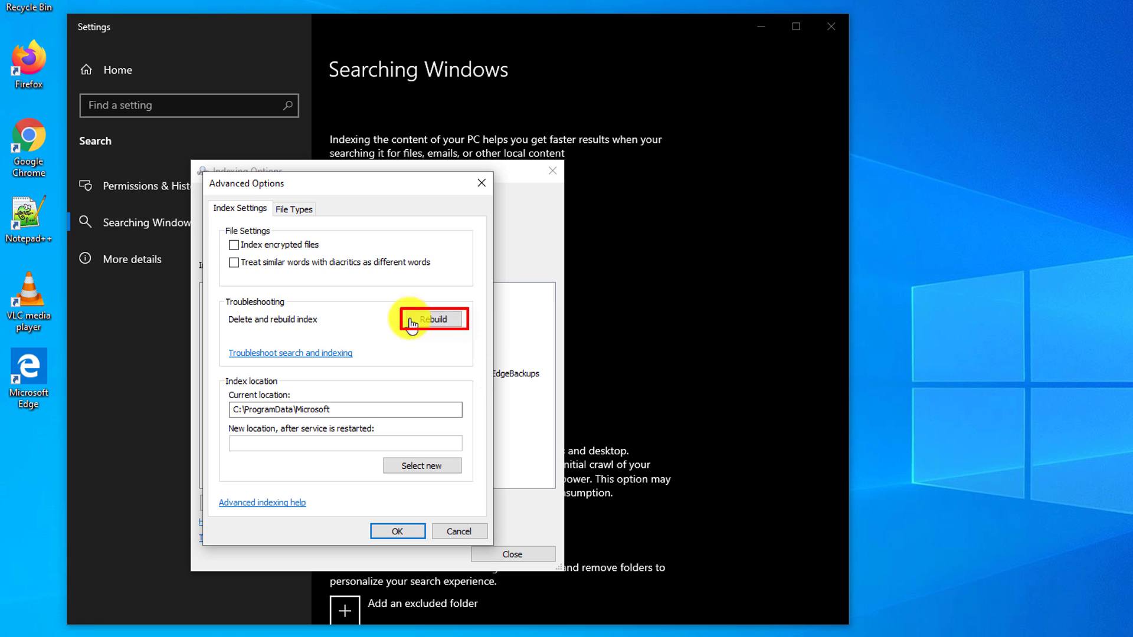
left_click(438, 322)
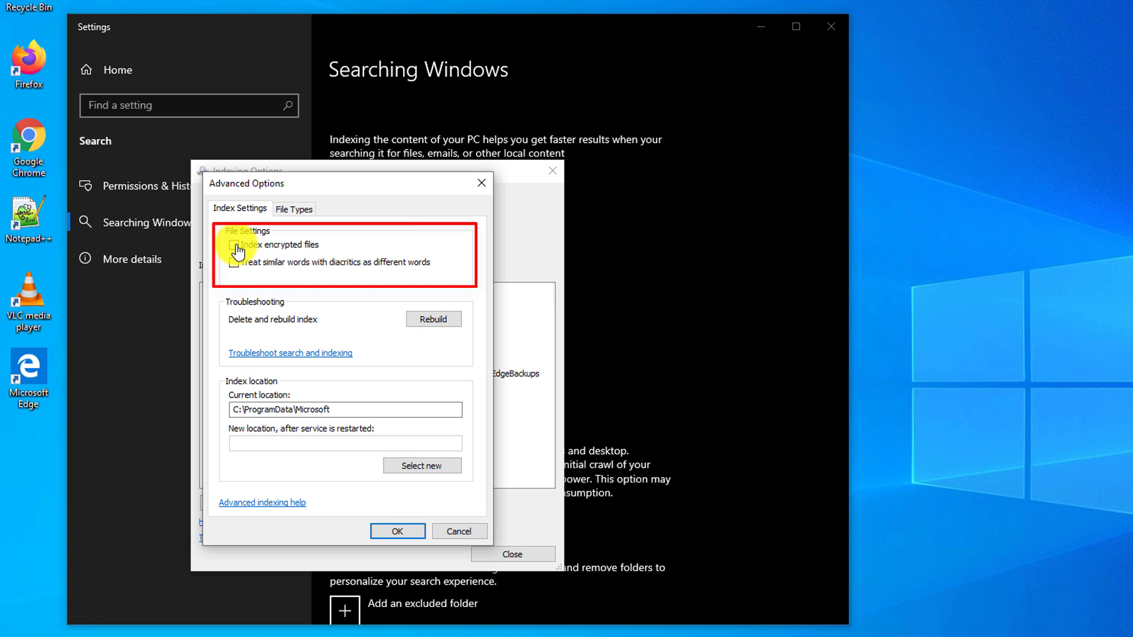
In the indexing file types, set the 001 extension to Index Properties and File Contents
left_click(295, 211)
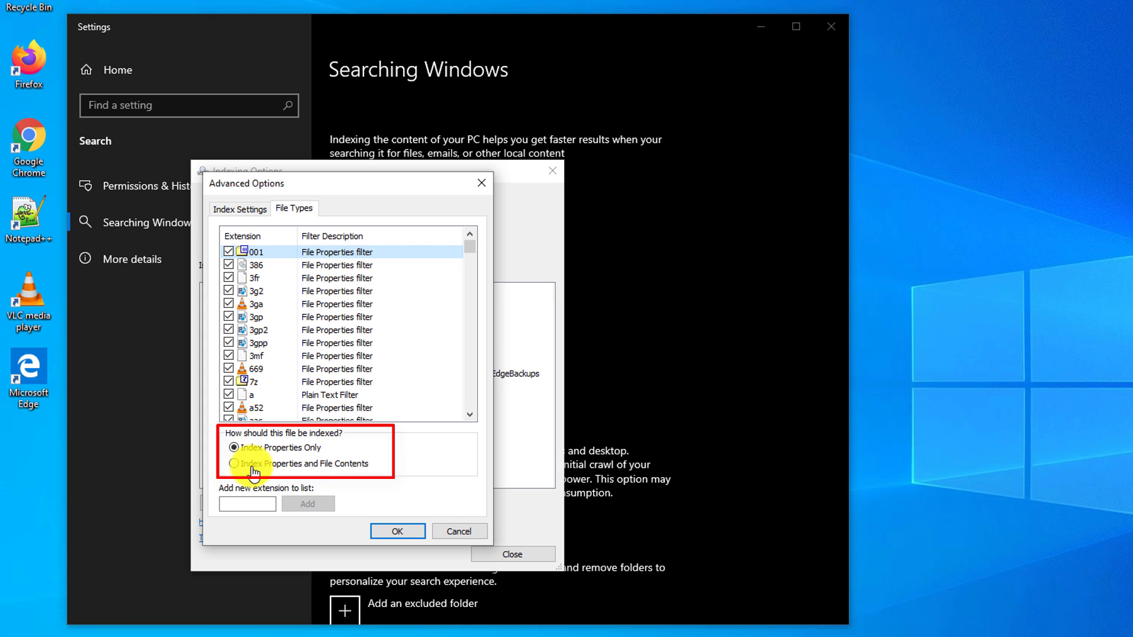
left_click(235, 464)
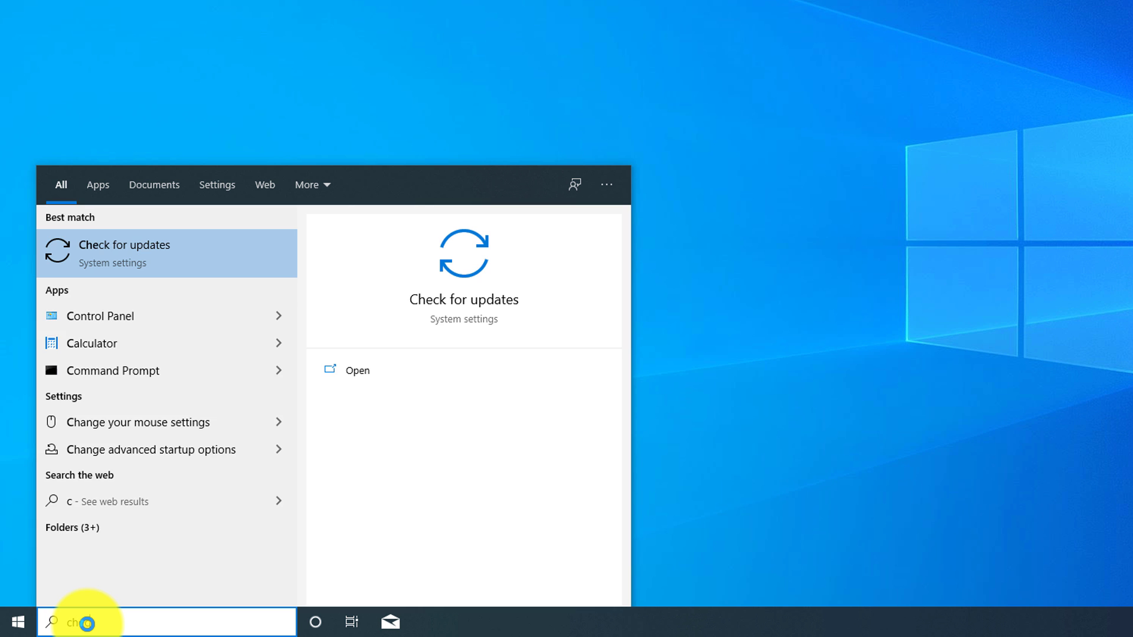
Search Windows for "check for updates" and open the matching system settings page
type("heck for up")
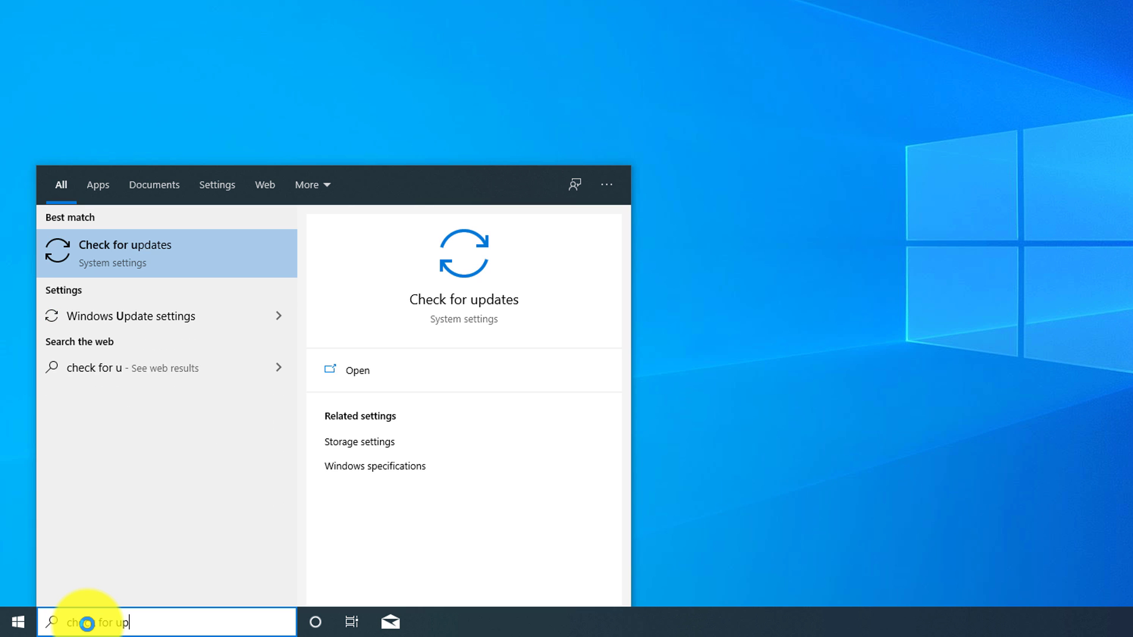
type("dates")
key("Return")
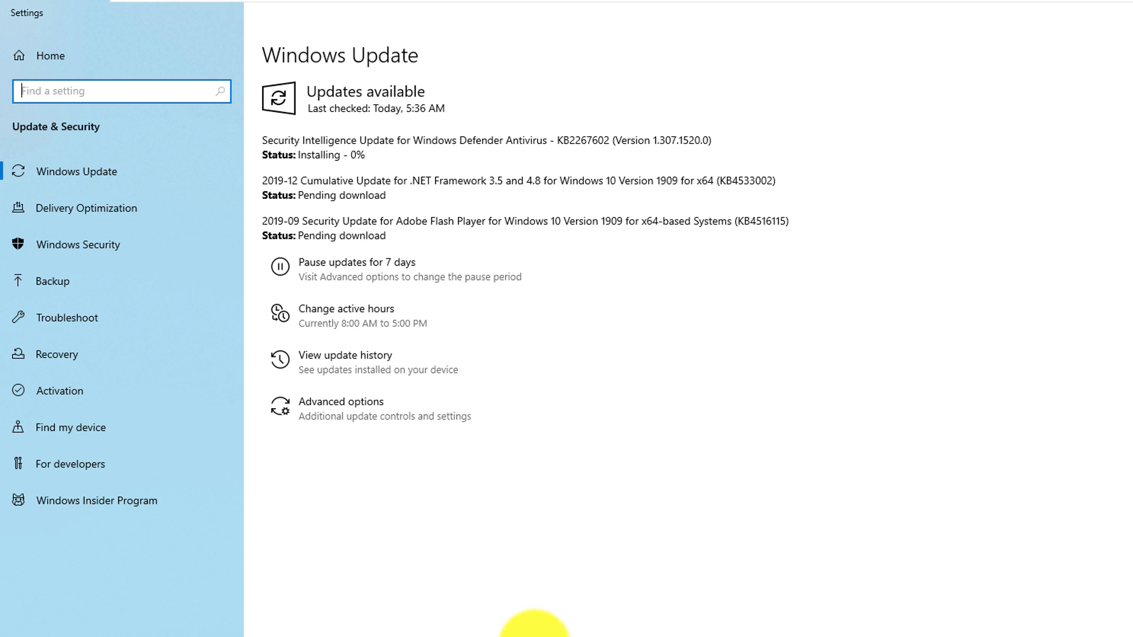
Start downloading the pending .NET Framework and Adobe Flash Player updates in Windows Update
left_click(242, 175)
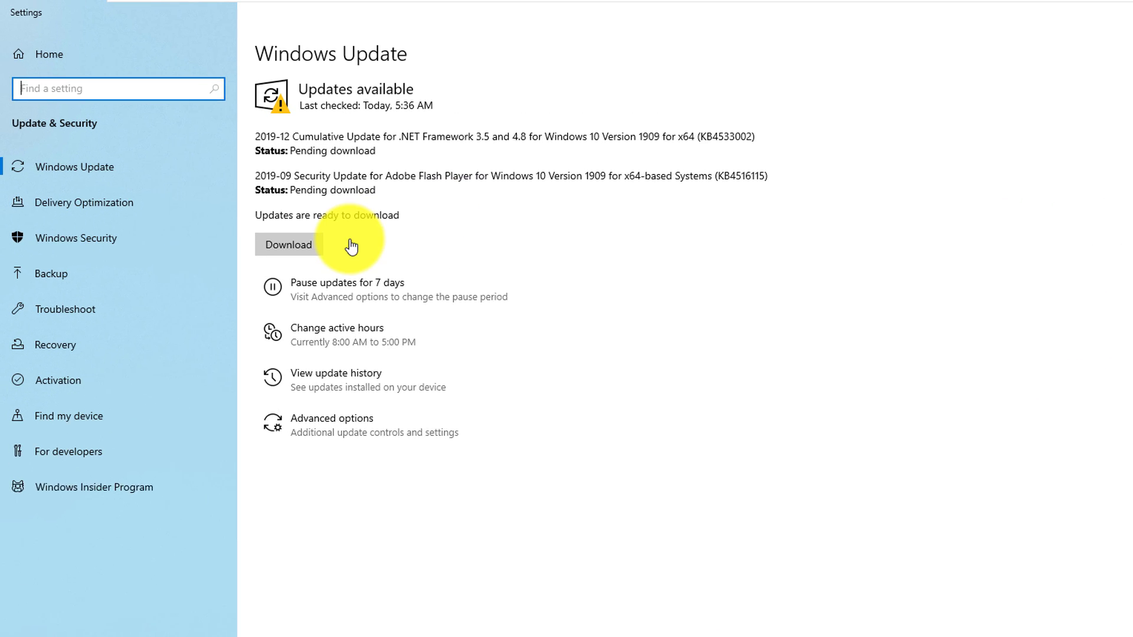
left_click(296, 249)
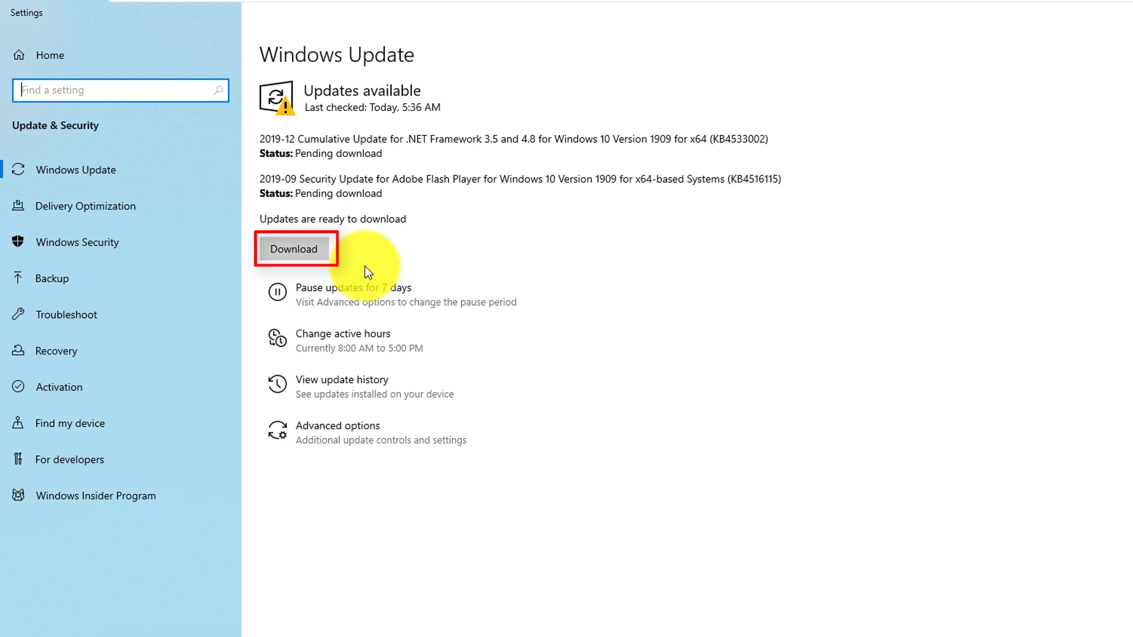
left_click(305, 249)
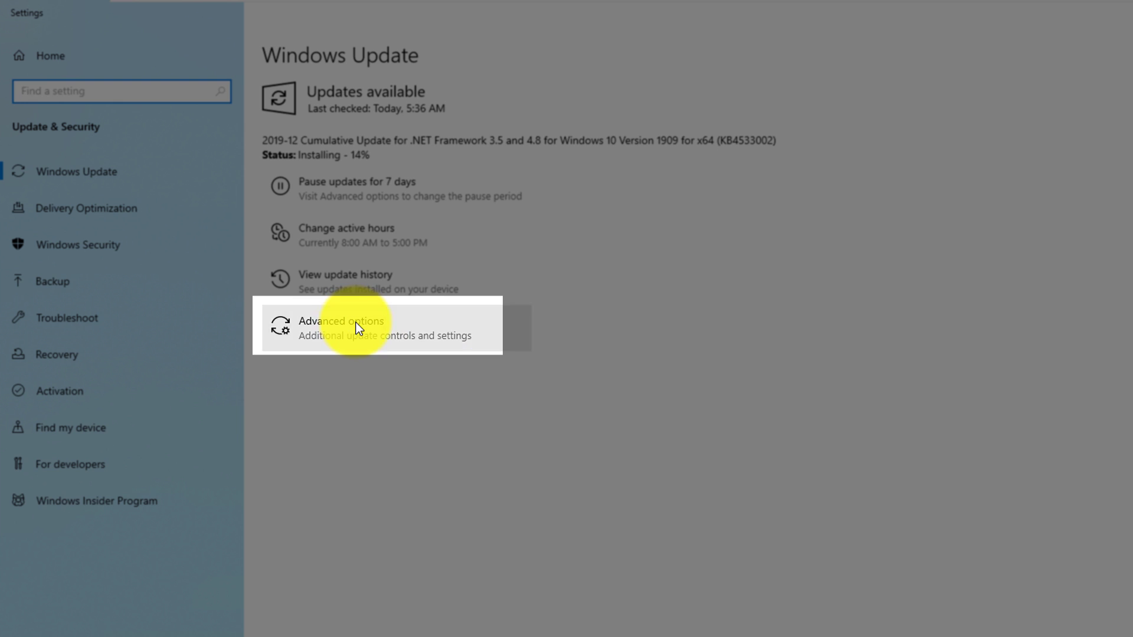
Open the advanced options of Windows Update and view the dates available for pausing updates
left_click(356, 331)
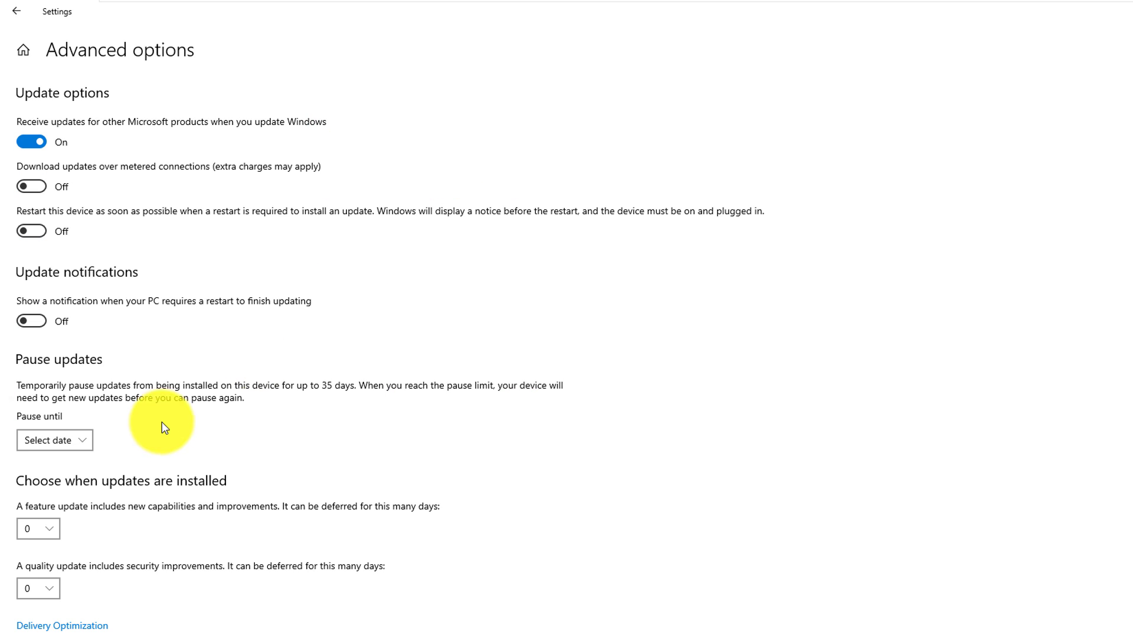
left_click(86, 440)
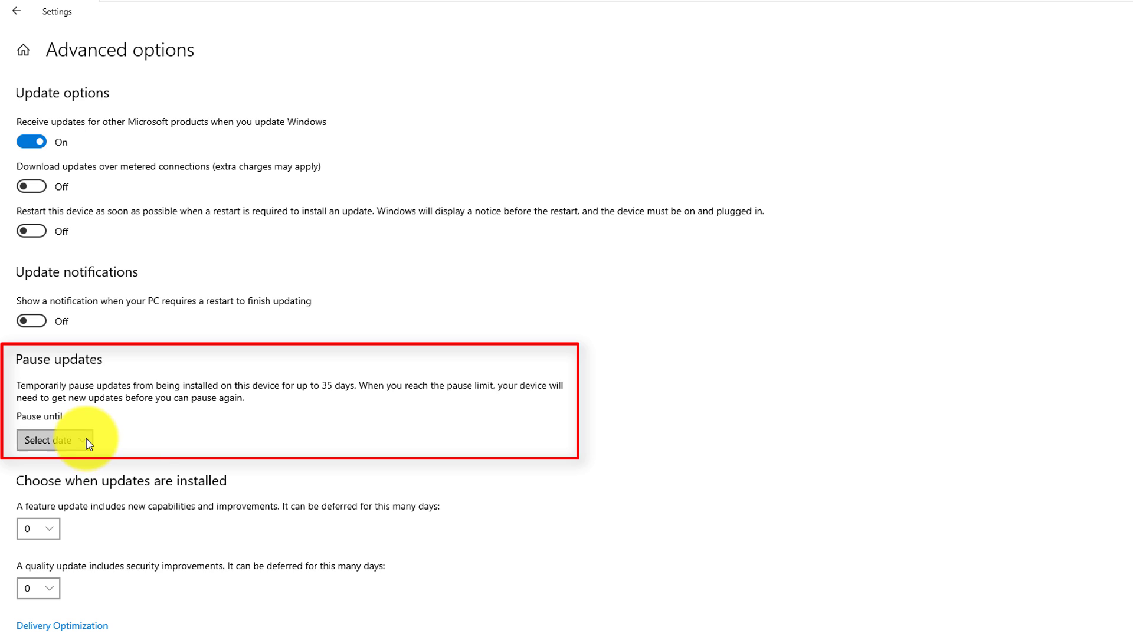
left_click(209, 440)
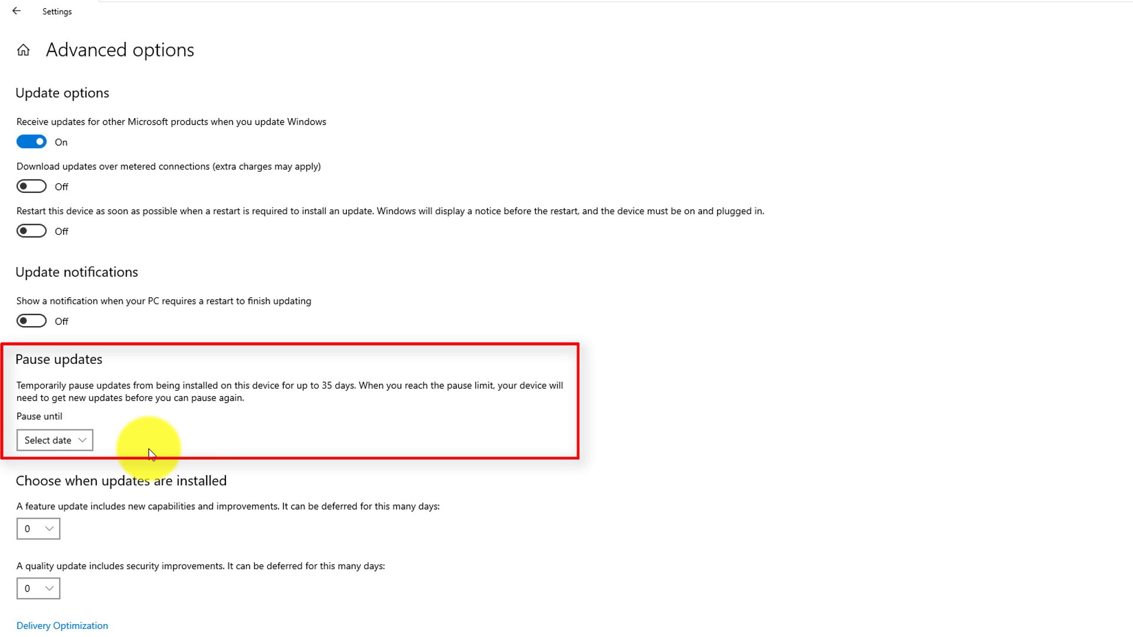